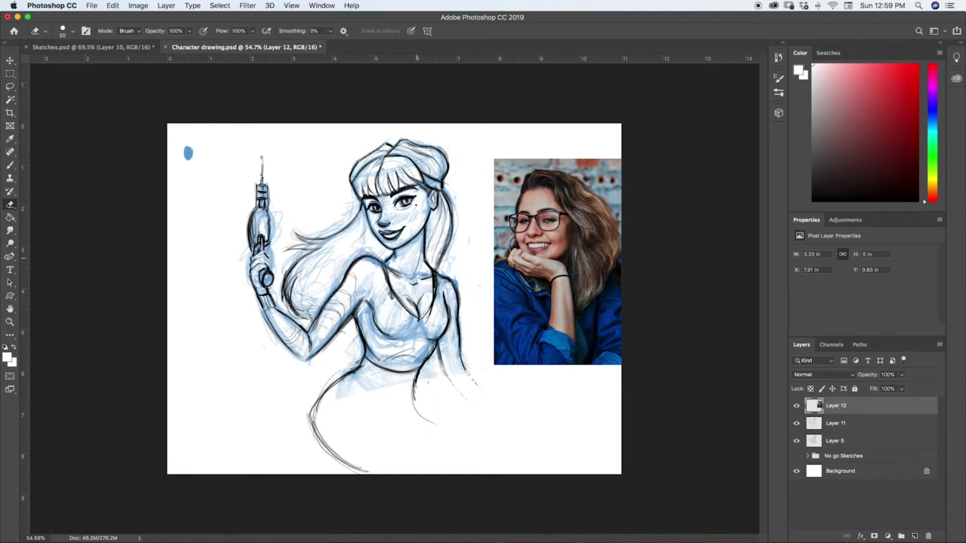
Toggle the visibility of Layer 5 and Layer 11 to compare the blue rough sketch with the line drawing.
{"action": "left_click", "coordinate": [796, 441]}
{"action": "left_click", "coordinate": [796, 442]}
{"action": "left_click", "coordinate": [796, 441]}
{"action": "left_click", "coordinate": [796, 442]}
{"action": "left_click", "coordinate": [797, 424]}
{"action": "left_click", "coordinate": [797, 424]}
{"action": "left_click", "coordinate": [796, 424]}
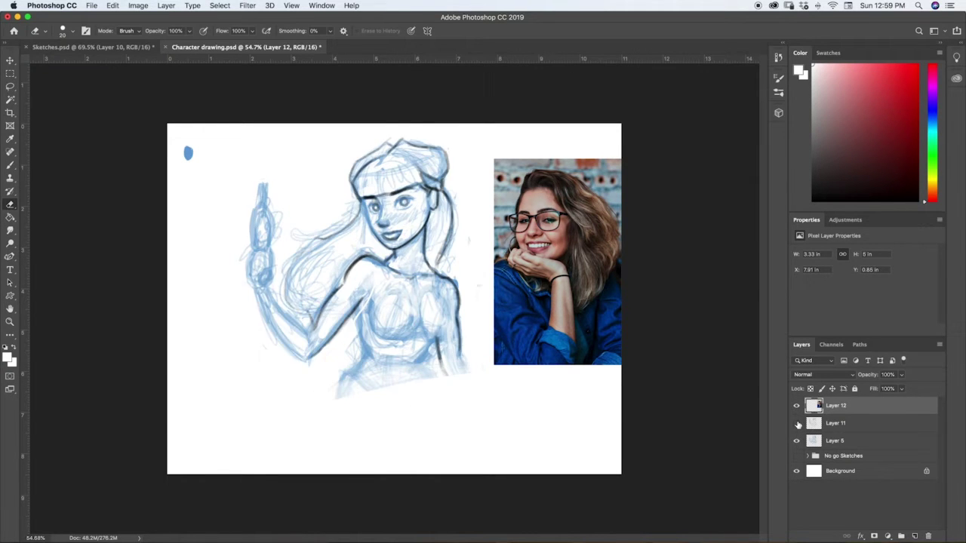
{"action": "left_click", "coordinate": [797, 424]}
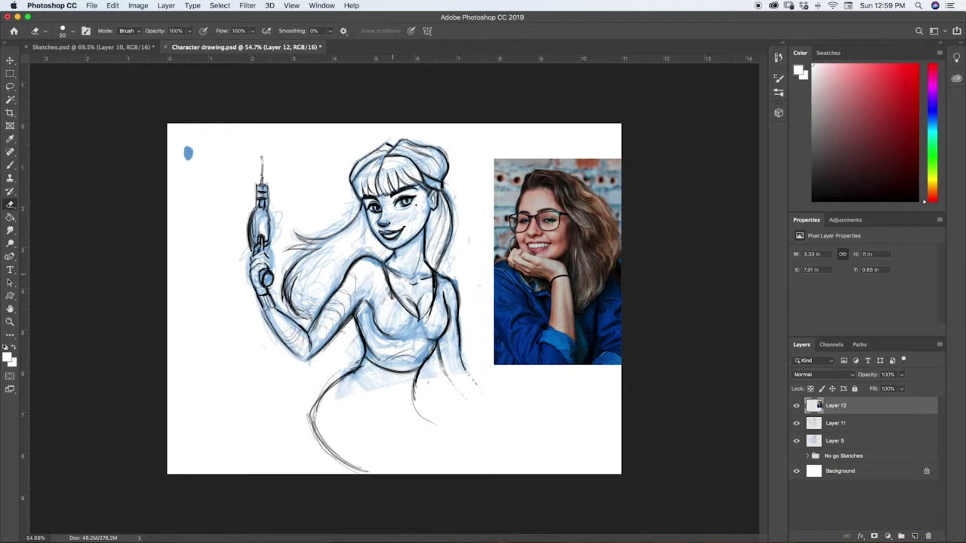
Add a new layer above Layer 11 and make it a clipping mask on that line drawing.
{"action": "left_click", "coordinate": [842, 428]}
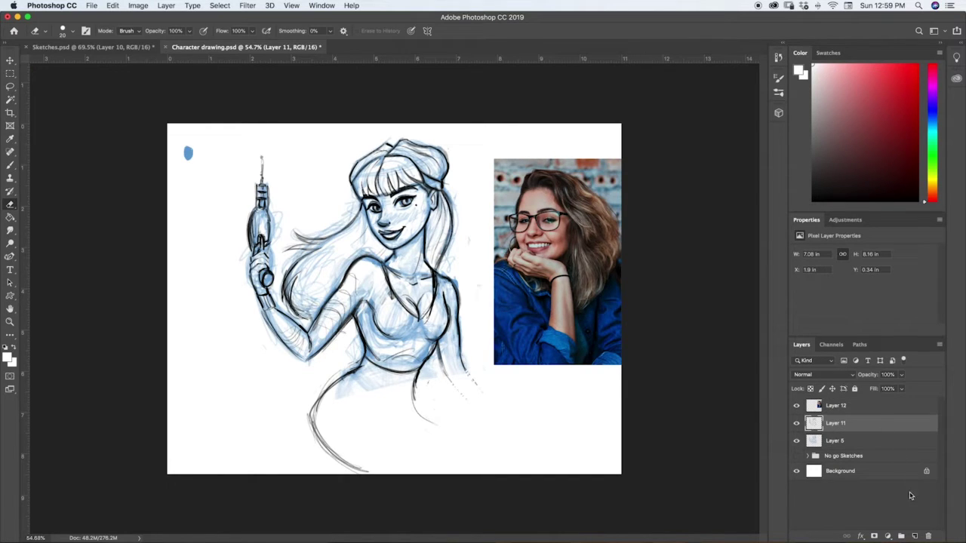
{"action": "left_click", "coordinate": [914, 535]}
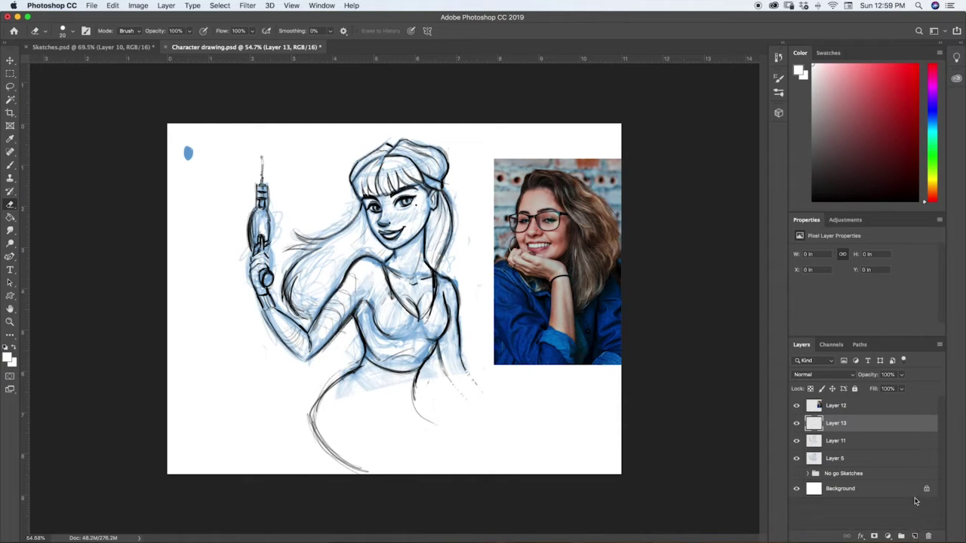
{"action": "right_click", "coordinate": [847, 425]}
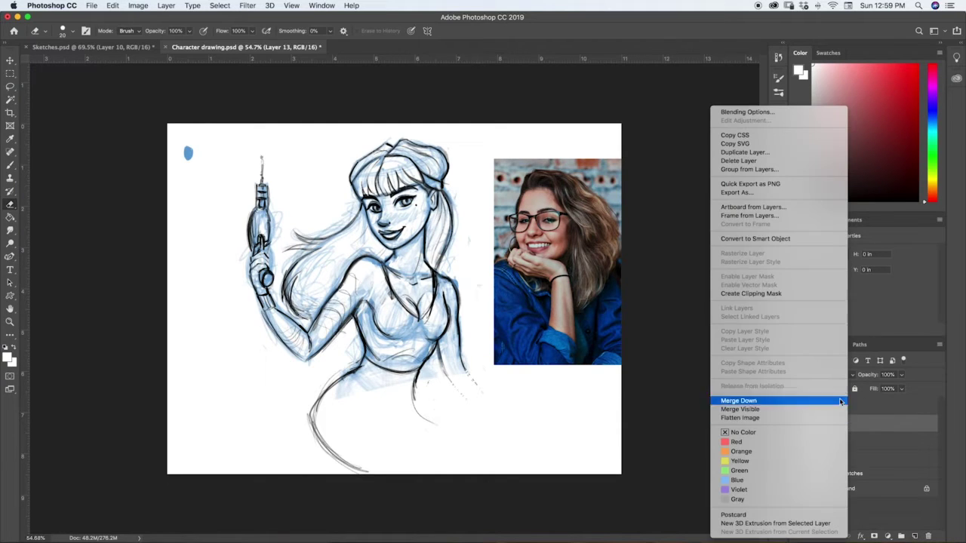
{"action": "left_click", "coordinate": [785, 295]}
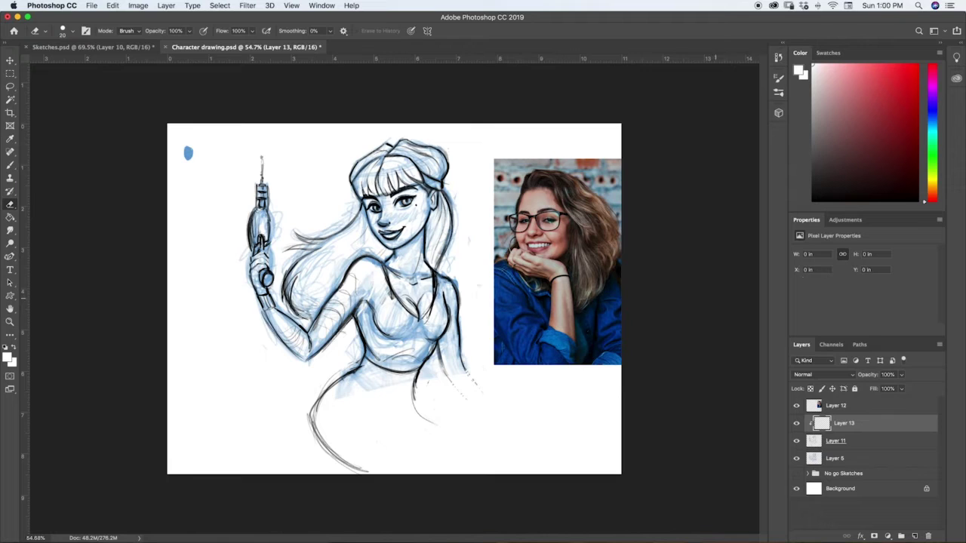
Fill the layer clipped to Layer 11 with brown and refine the fill to a dark reddish brown.
{"action": "key", "text": "g"}
{"action": "left_click", "coordinate": [861, 137]}
{"action": "left_click", "coordinate": [865, 148]}
{"action": "left_click_drag", "start_coordinate": [930, 199], "coordinate": [931, 189]}
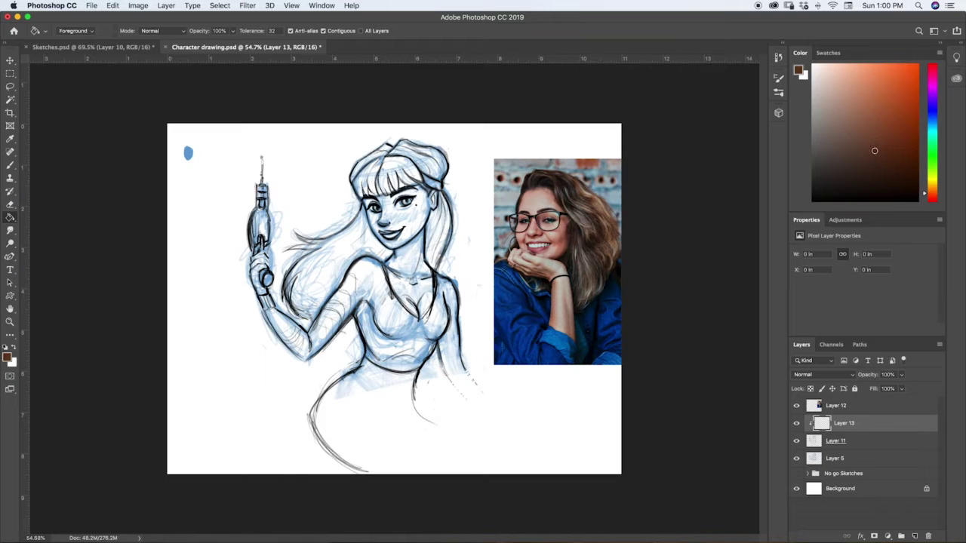
{"action": "left_click", "coordinate": [475, 323]}
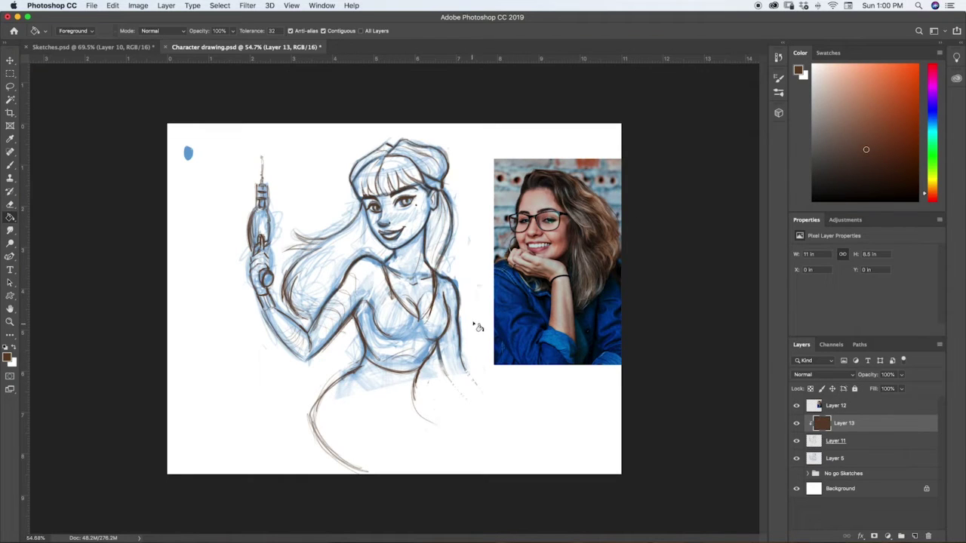
{"action": "left_click", "coordinate": [879, 163]}
{"action": "left_click_drag", "start_coordinate": [934, 190], "coordinate": [933, 198]}
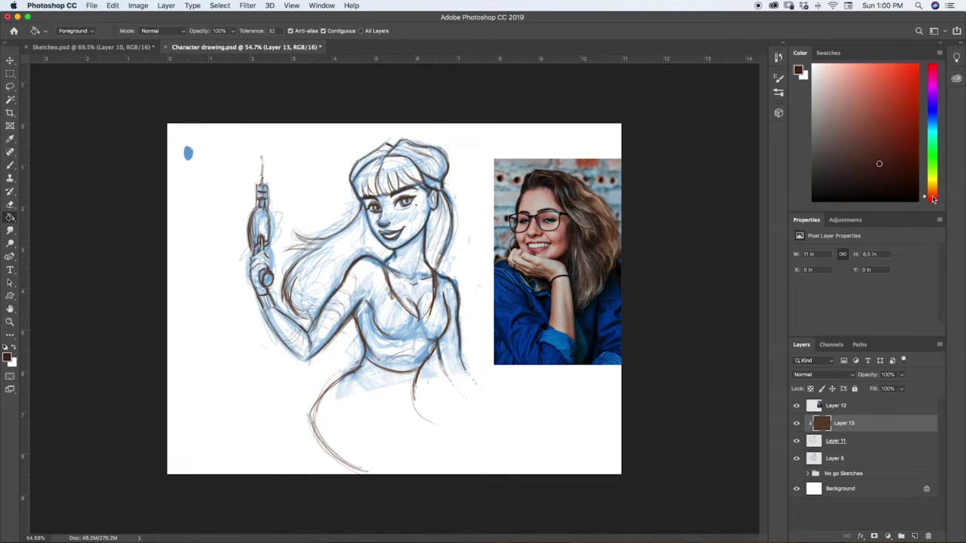
{"action": "left_click", "coordinate": [456, 291]}
{"action": "left_click", "coordinate": [887, 160]}
{"action": "left_click", "coordinate": [888, 154]}
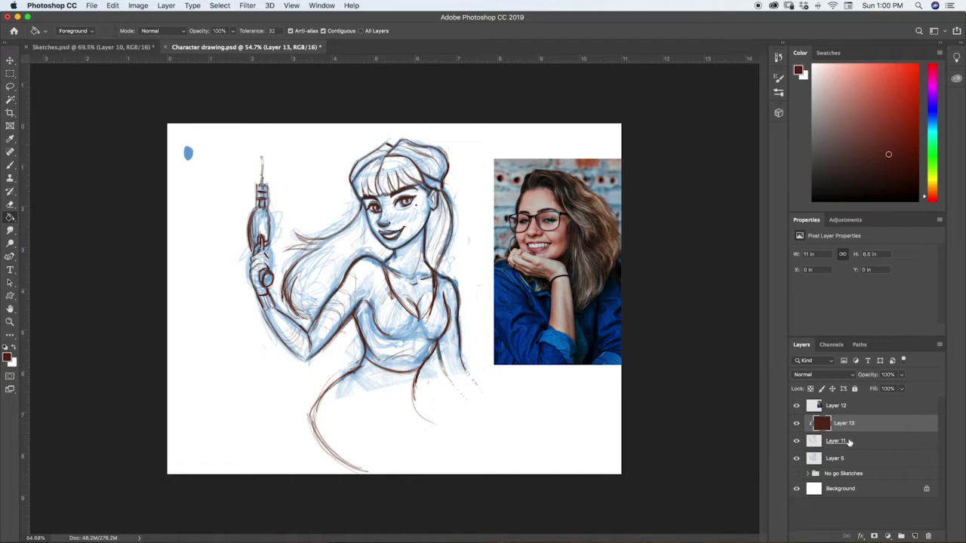
Add a new layer clipped to the Layer 5 rough sketch and fill it with the same dark reddish brown.
{"action": "left_click", "coordinate": [851, 458]}
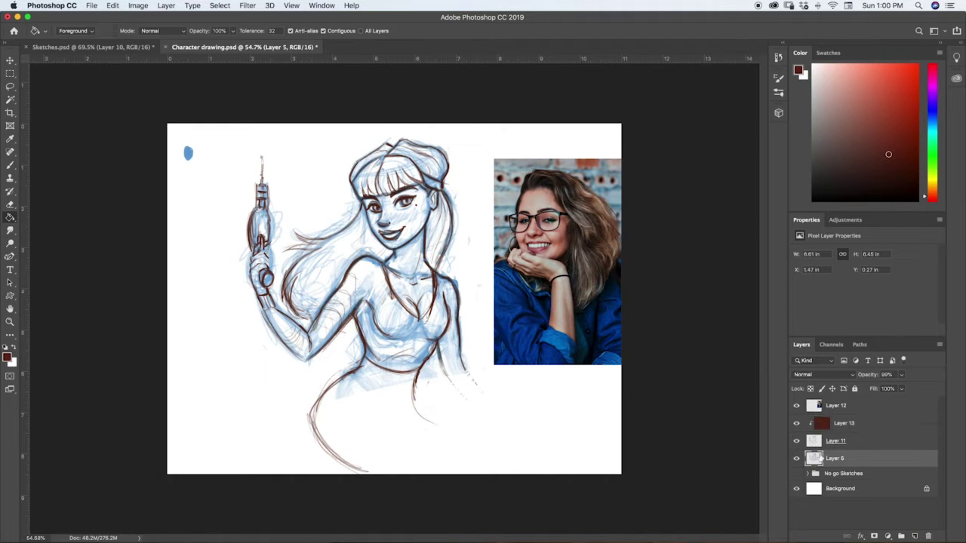
{"action": "left_click", "coordinate": [914, 536]}
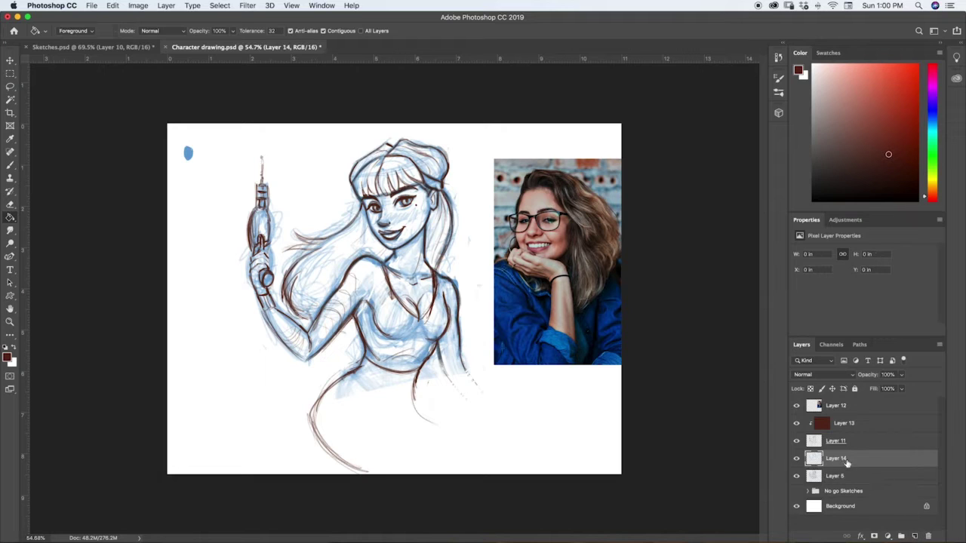
{"action": "right_click", "coordinate": [849, 459]}
{"action": "left_click", "coordinate": [753, 294]}
{"action": "left_click", "coordinate": [436, 366]}
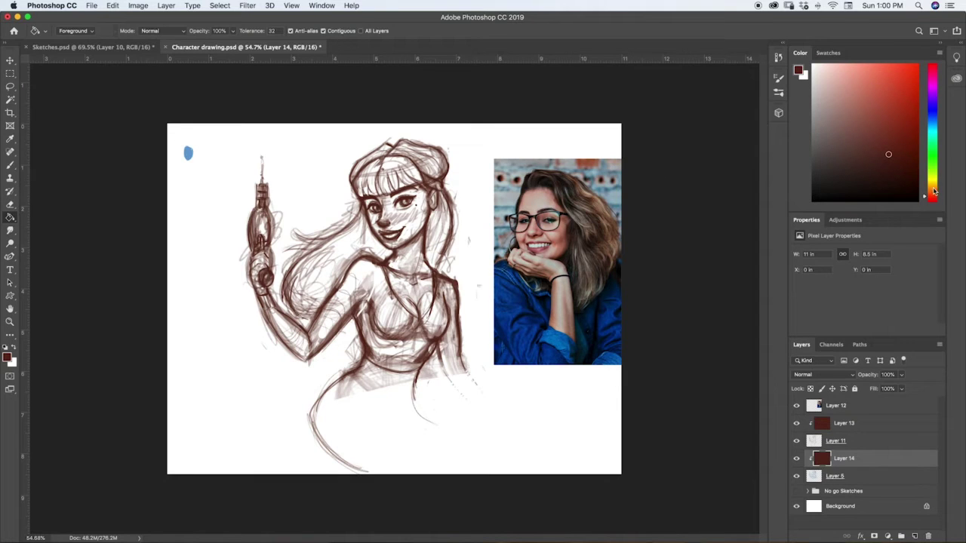
Try crimson, rosy pink and muted red fills on the layer clipped to Layer 5, ending with a dark maroon.
{"action": "left_click_drag", "start_coordinate": [933, 198], "coordinate": [932, 201]}
{"action": "left_click", "coordinate": [889, 147]}
{"action": "left_click", "coordinate": [889, 141]}
{"action": "left_click", "coordinate": [459, 348]}
{"action": "left_click_drag", "start_coordinate": [887, 141], "coordinate": [864, 101]}
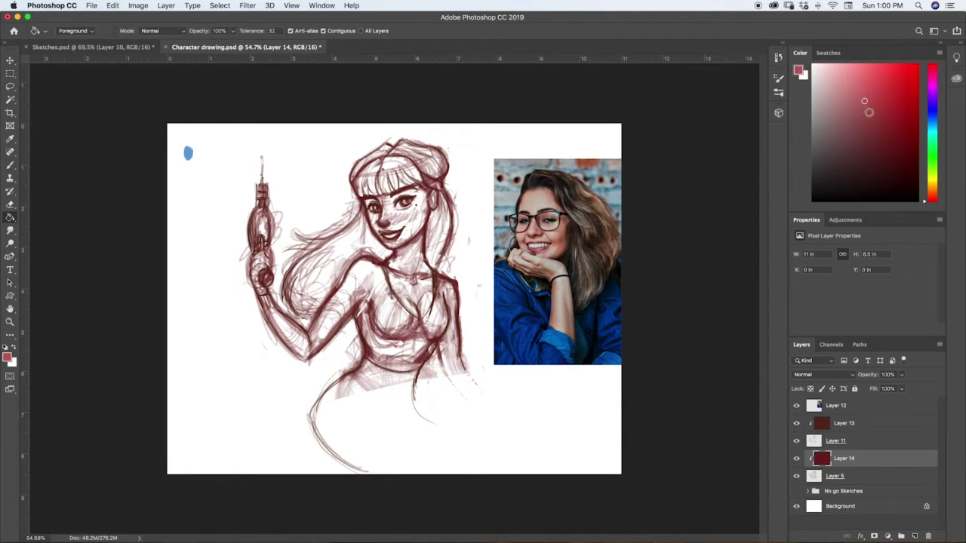
{"action": "left_click", "coordinate": [424, 333]}
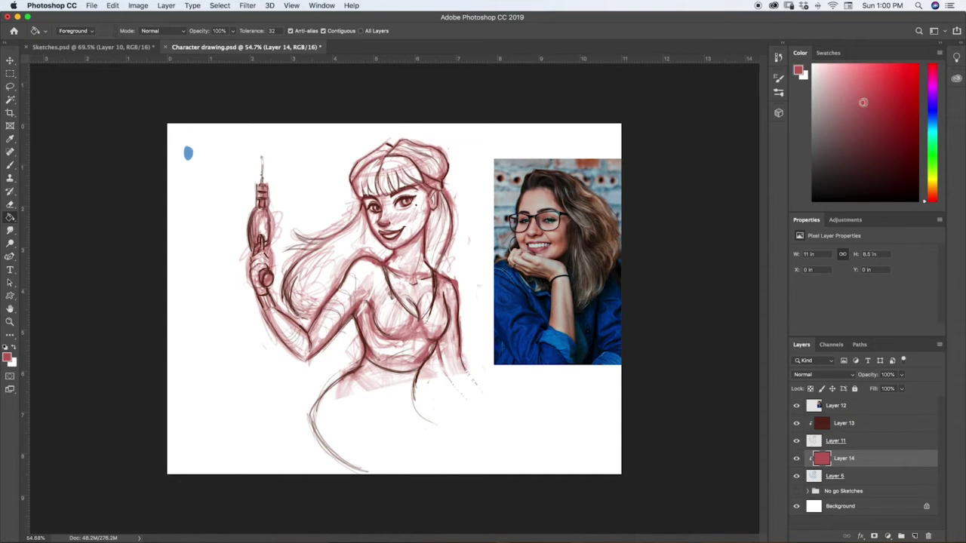
{"action": "left_click", "coordinate": [858, 144]}
{"action": "left_click", "coordinate": [854, 145]}
{"action": "left_click", "coordinate": [433, 364]}
{"action": "left_click", "coordinate": [877, 143]}
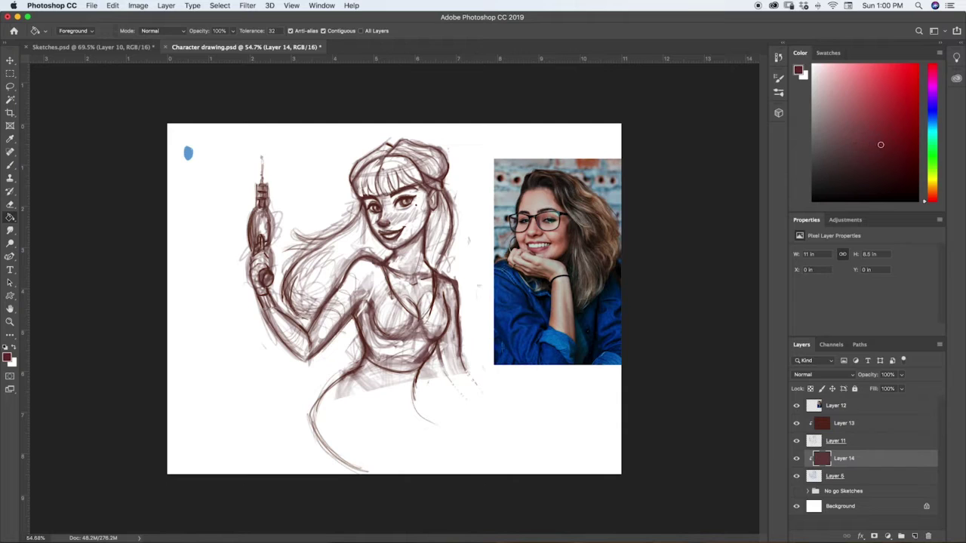
{"action": "left_click", "coordinate": [433, 326]}
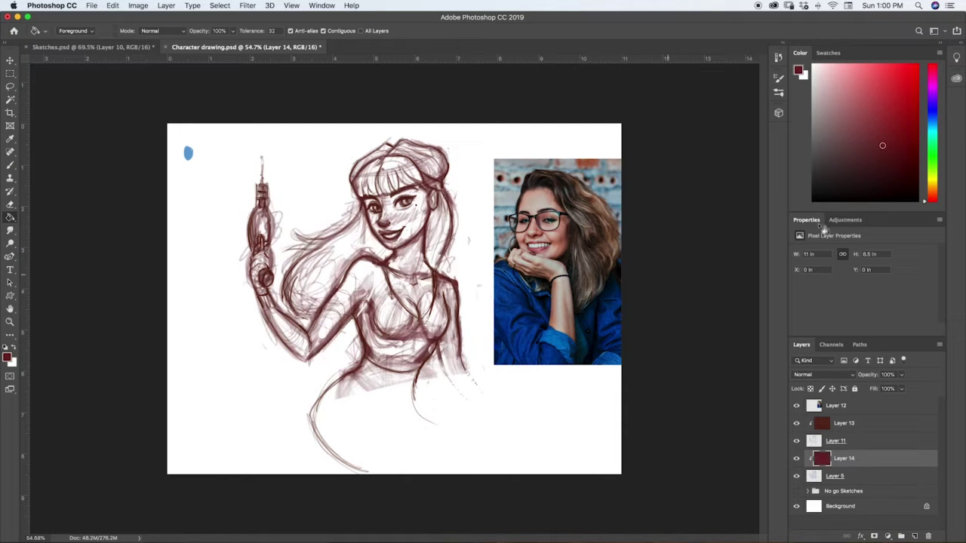
Lower the opacity of Layer 14 and set the opacity of the Layer 5 rough sketch to 53%.
{"action": "left_click", "coordinate": [901, 375]}
{"action": "left_click_drag", "start_coordinate": [896, 390], "coordinate": [879, 390]}
{"action": "left_click", "coordinate": [859, 477]}
{"action": "left_click", "coordinate": [902, 375]}
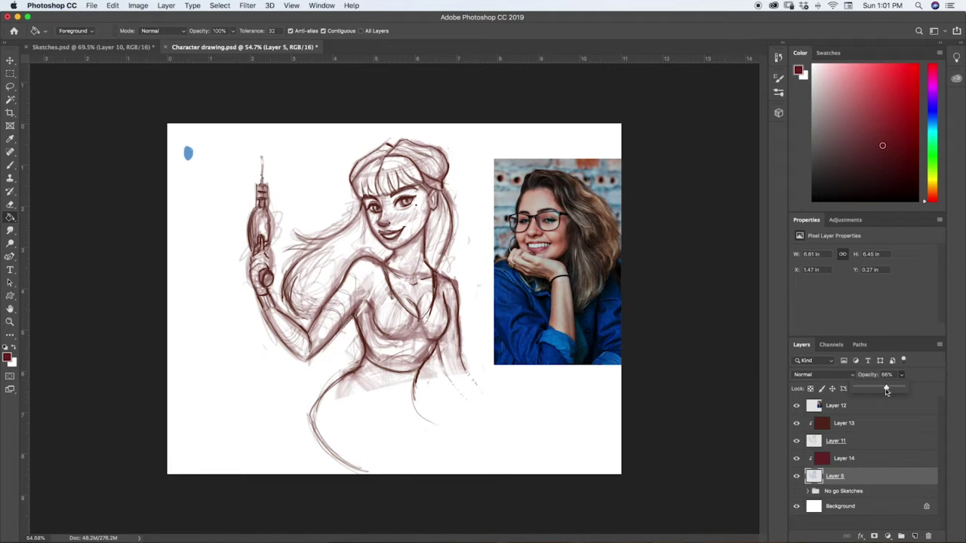
{"action": "left_click_drag", "start_coordinate": [886, 389], "coordinate": [885, 391]}
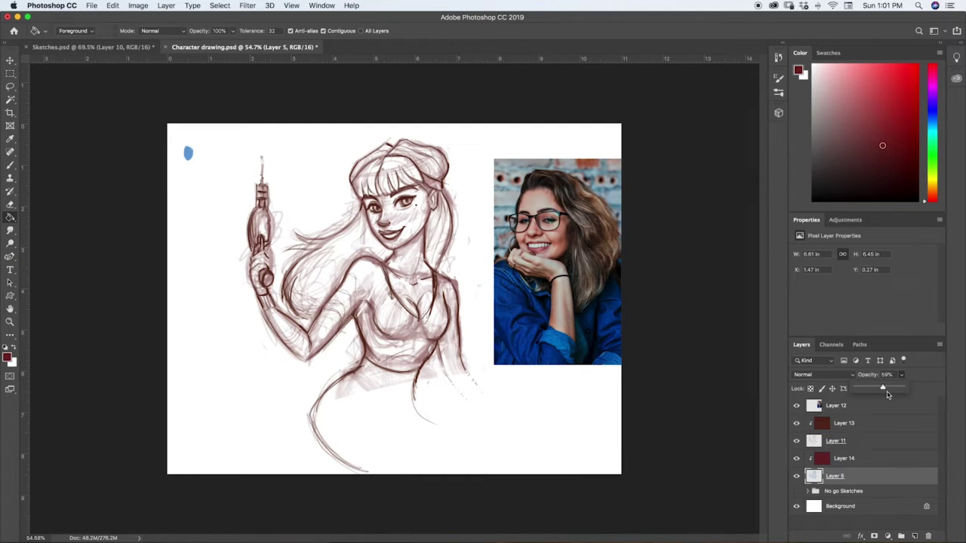
{"action": "left_click_drag", "start_coordinate": [889, 390], "coordinate": [880, 389]}
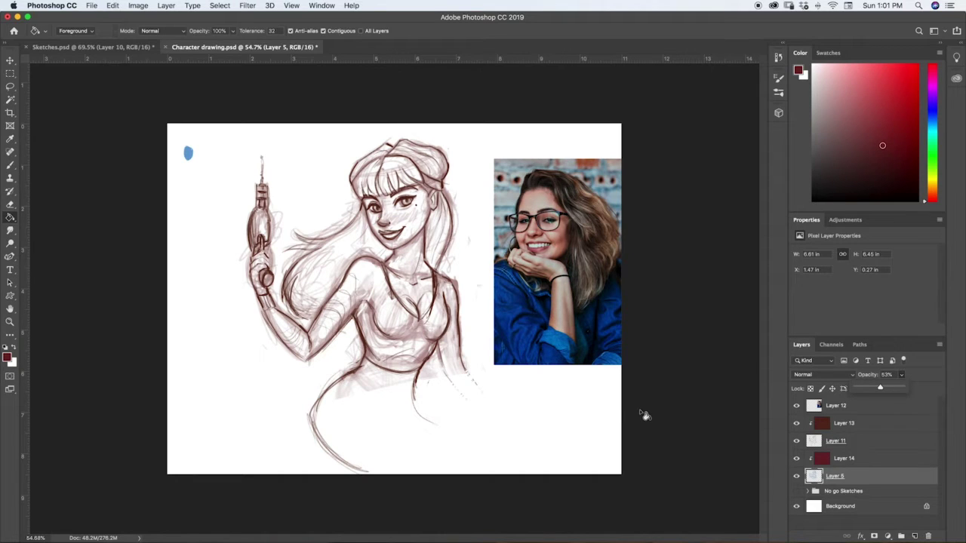
{"action": "left_click", "coordinate": [919, 373]}
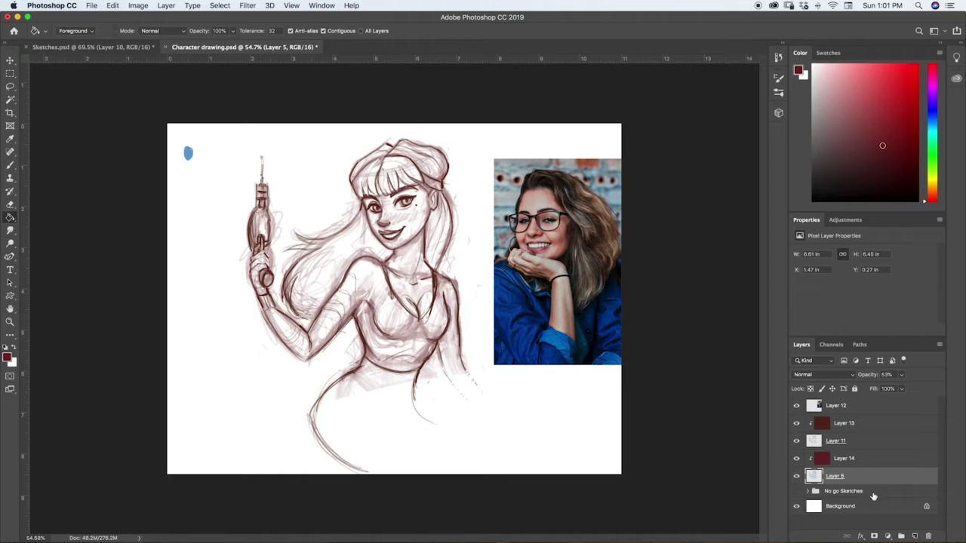
Add a layer beneath Layer 5 and prepare a 100 px brush with a skin tone sampled from the photo's forehead.
{"action": "left_click", "coordinate": [914, 535], "text": "super"}
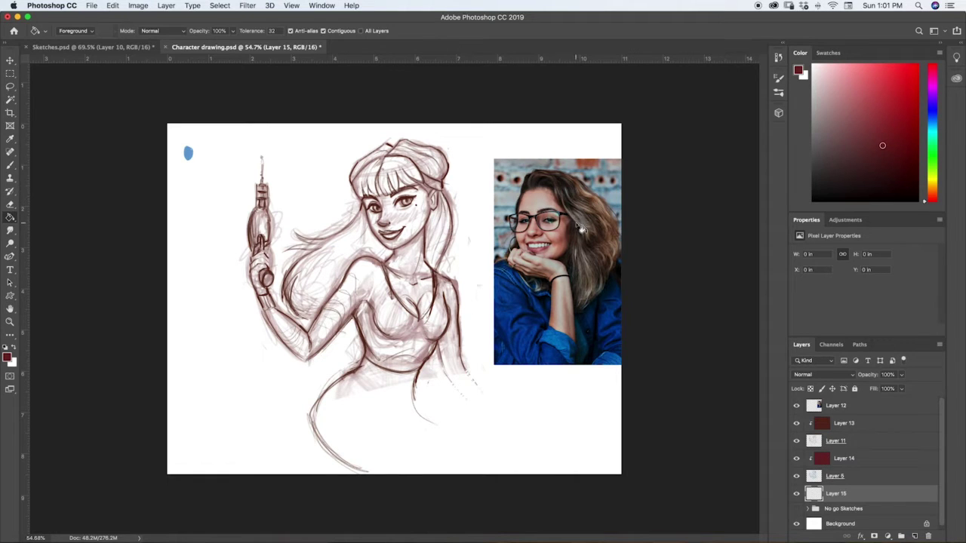
{"action": "key", "text": "i"}
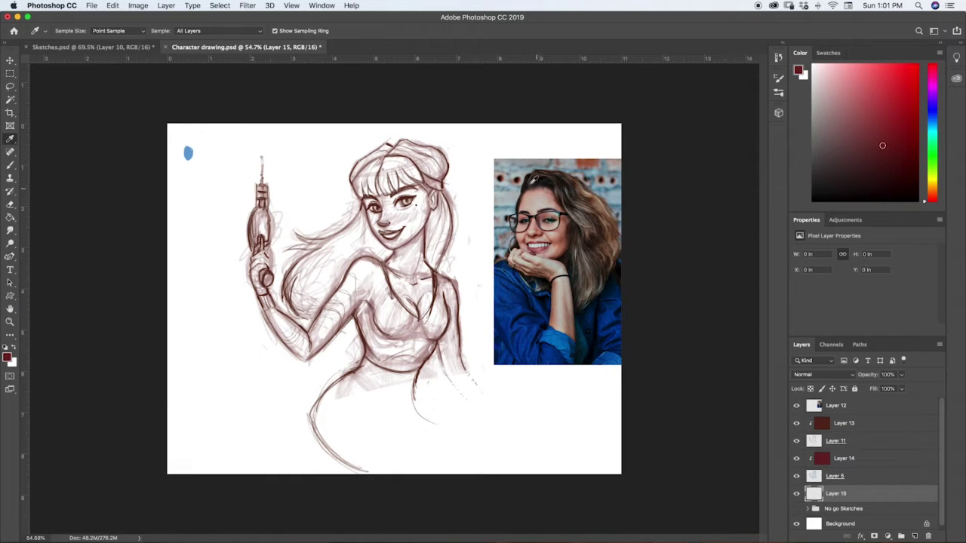
{"action": "left_click_drag", "start_coordinate": [530, 198], "coordinate": [530, 191]}
{"action": "key", "text": "b"}
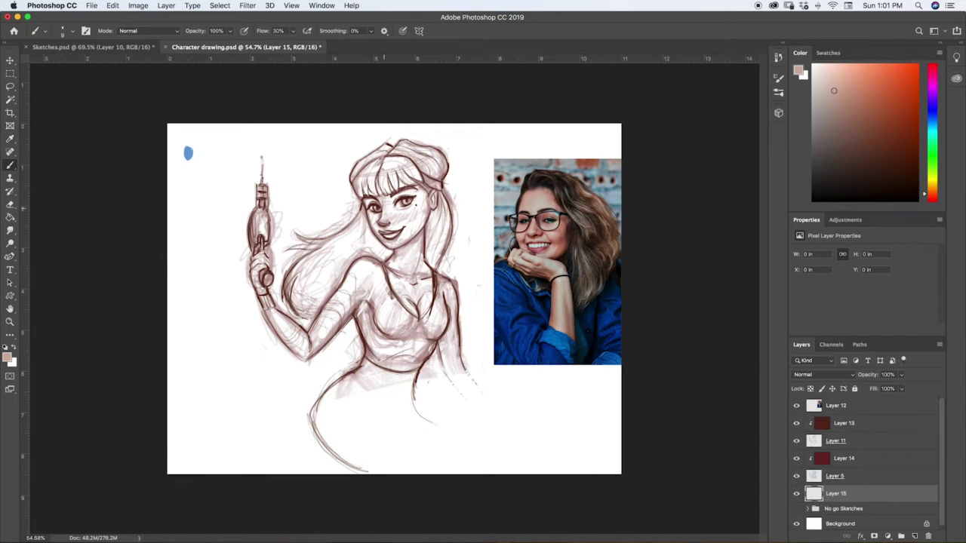
{"action": "key", "text": "bracketright"}
{"action": "key", "text": "bracketright"}
{"action": "key", "text": "bracketright"}
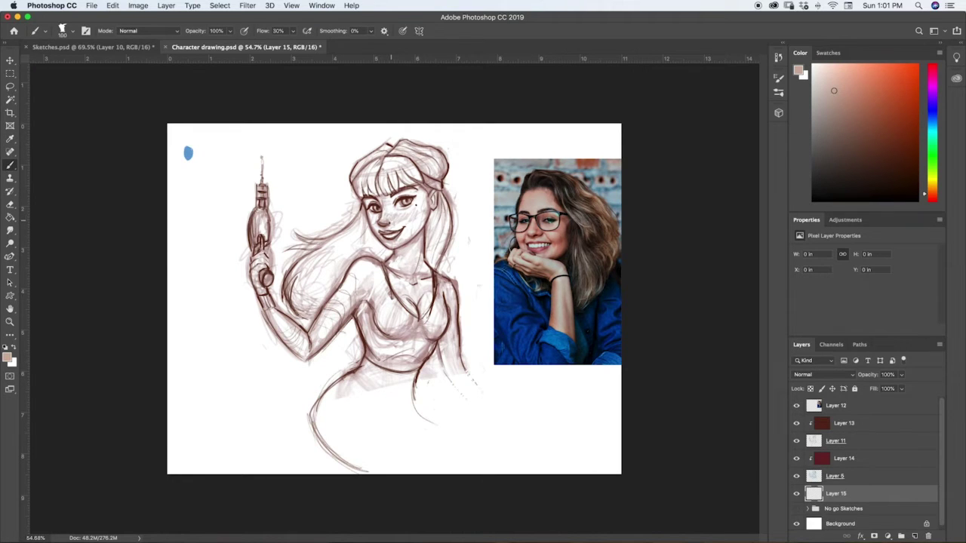
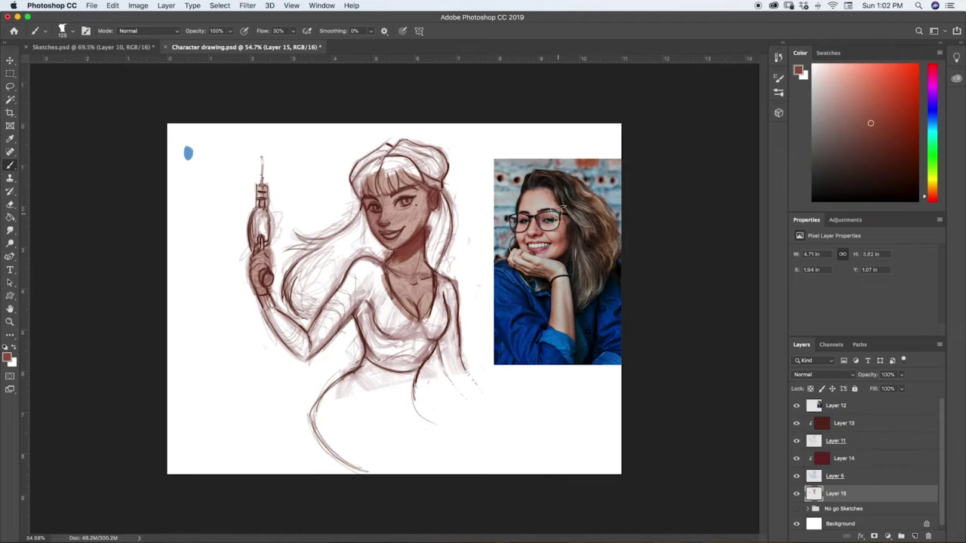
Sample a light skin tone from the woman's face in the photo and brush it onto the character's cheek and hairline.
{"action": "key", "text": "i"}
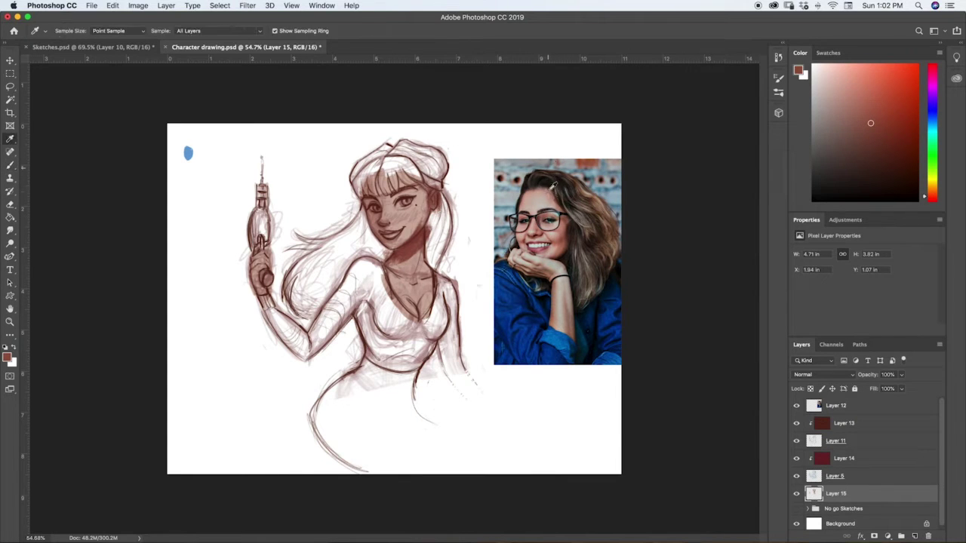
{"action": "left_click", "coordinate": [544, 200]}
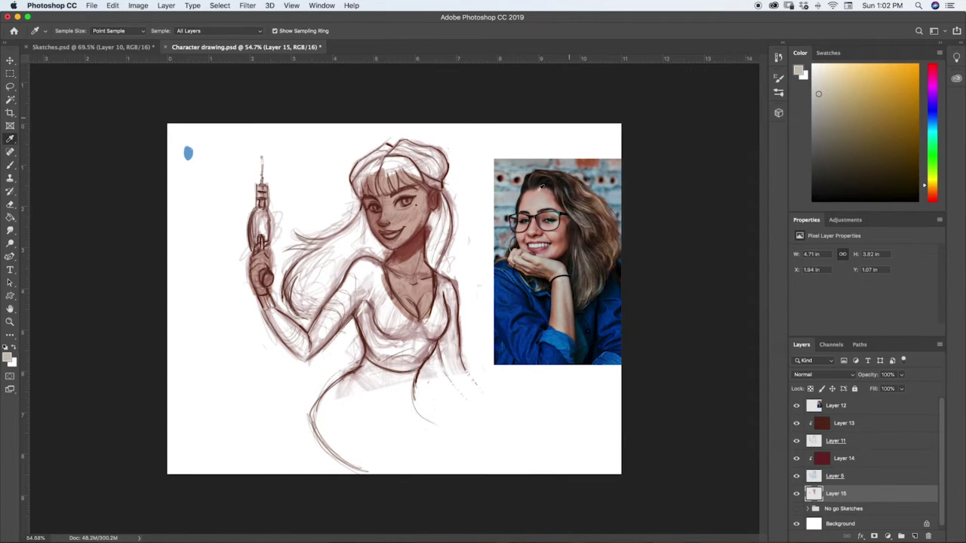
{"action": "mouse_move", "coordinate": [554, 230]}
{"action": "left_mouse_down"}
{"action": "mouse_move", "coordinate": [534, 225]}
{"action": "mouse_move", "coordinate": [549, 226]}
{"action": "left_mouse_up"}
{"action": "key", "text": "b"}
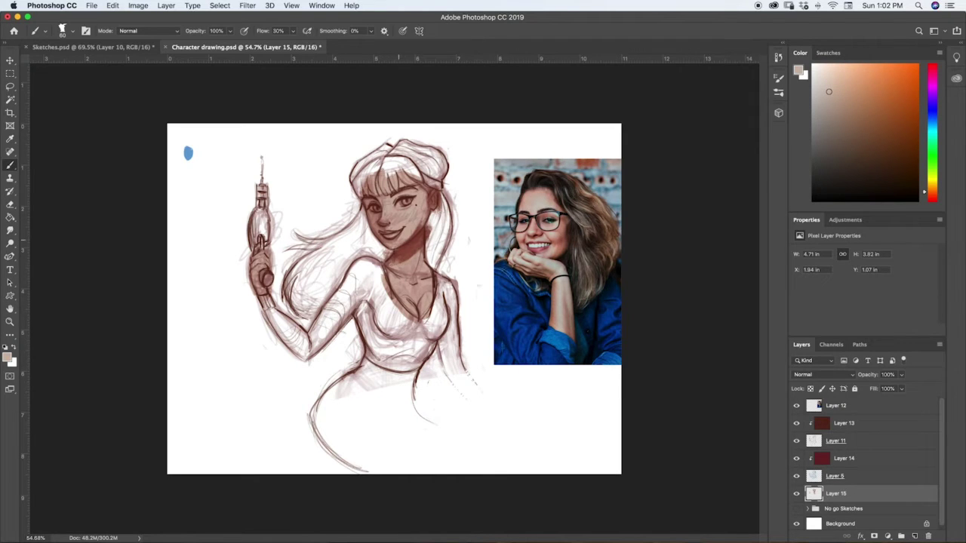
{"action": "left_click", "coordinate": [522, 198], "text": "alt"}
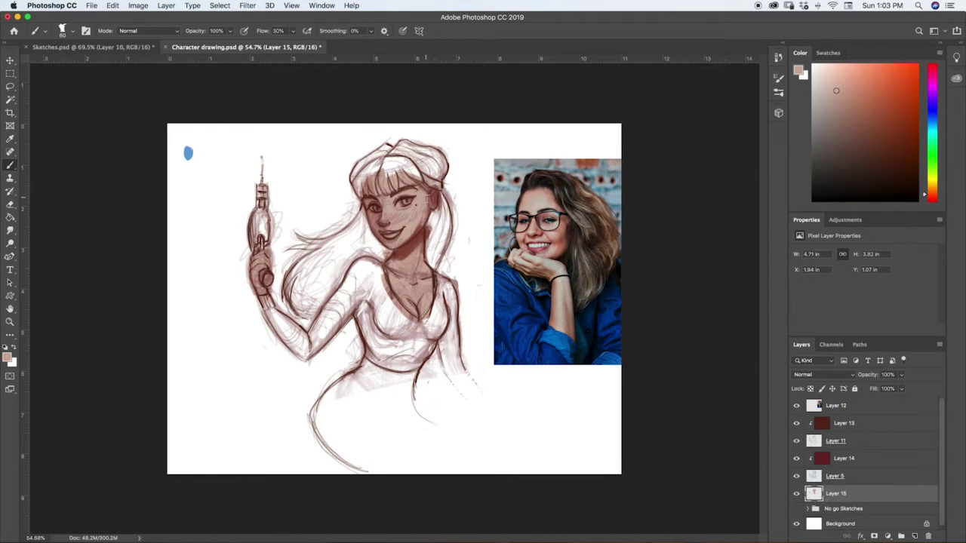
{"action": "left_click_drag", "start_coordinate": [425, 221], "coordinate": [416, 235]}
{"action": "left_click_drag", "start_coordinate": [417, 175], "coordinate": [428, 160]}
Sample a reddish brown from the side of the photo's face and shade the skin beneath the bangs and on the chest.
{"action": "key", "text": "i"}
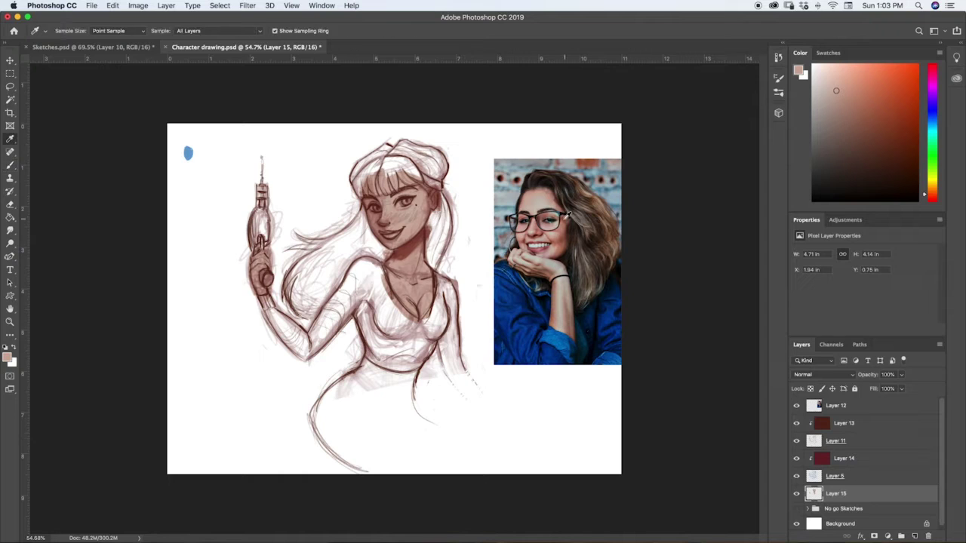
{"action": "left_click", "coordinate": [562, 217]}
{"action": "key", "text": "b"}
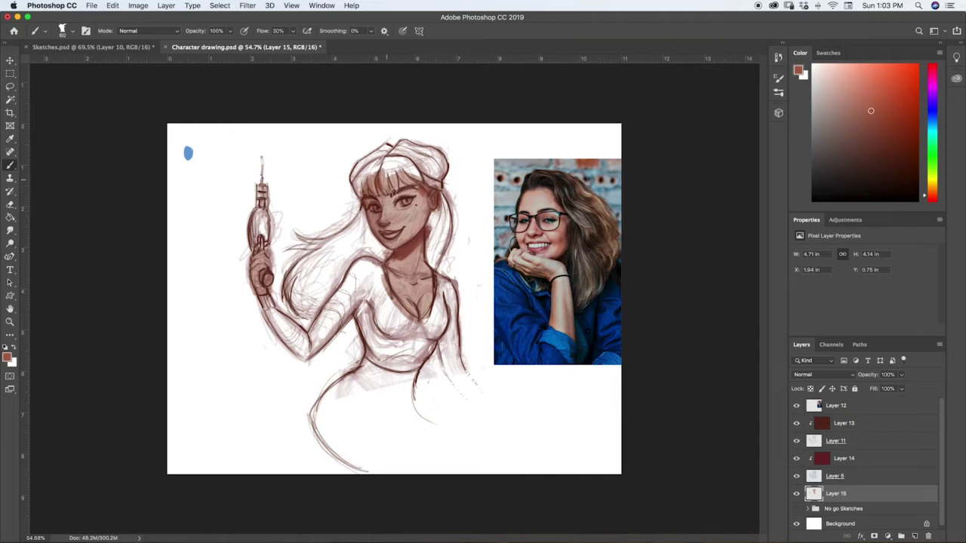
{"action": "mouse_move", "coordinate": [386, 180]}
{"action": "left_mouse_down"}
{"action": "mouse_move", "coordinate": [414, 177]}
{"action": "mouse_move", "coordinate": [378, 182]}
{"action": "left_mouse_up"}
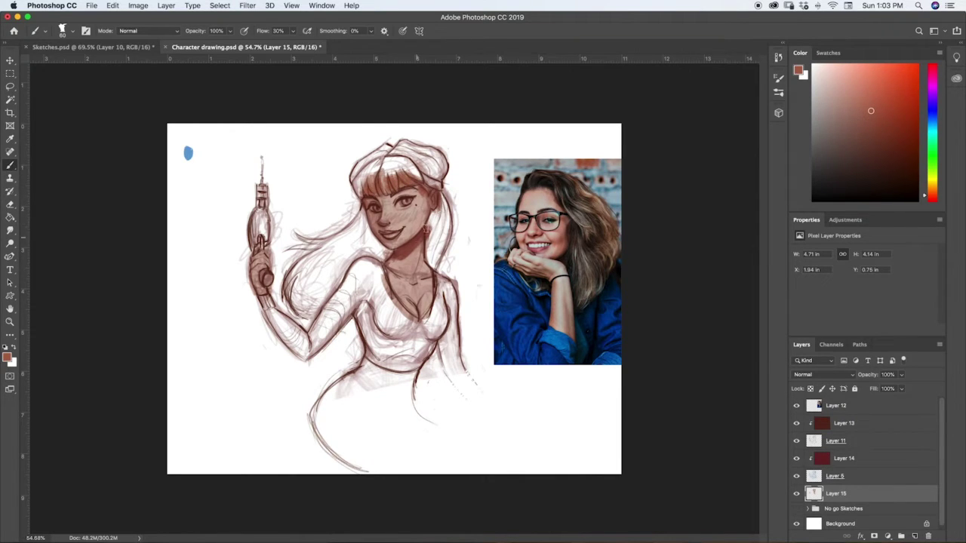
{"action": "left_click_drag", "start_coordinate": [420, 303], "coordinate": [416, 317]}
Add a layer and block in the bangs, crown and hair beside the face with a near-black brown sampled from the photo's hair.
{"action": "left_click", "coordinate": [914, 535]}
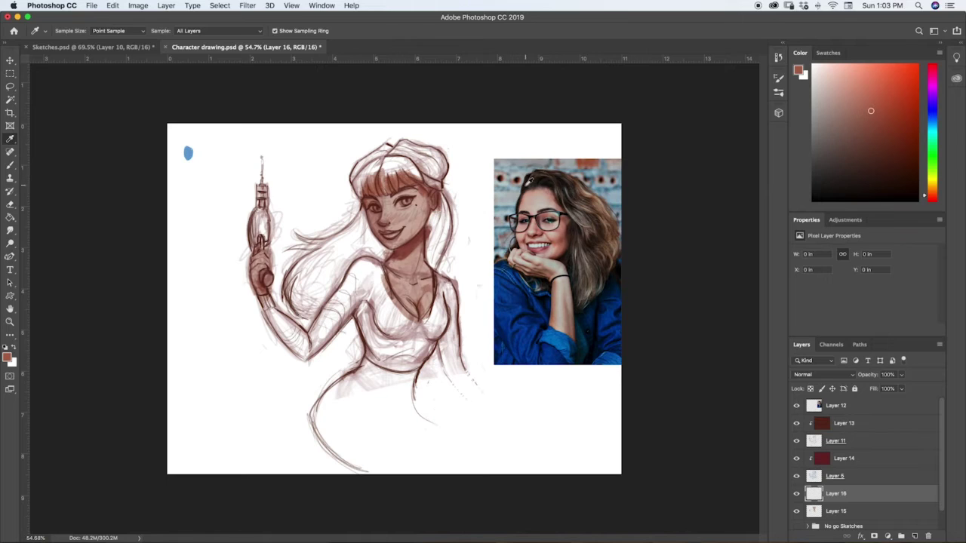
{"action": "left_click", "coordinate": [528, 181], "text": "alt"}
{"action": "mouse_move", "coordinate": [379, 167]}
{"action": "left_mouse_down"}
{"action": "mouse_move", "coordinate": [384, 162]}
{"action": "mouse_move", "coordinate": [385, 187]}
{"action": "mouse_move", "coordinate": [373, 179]}
{"action": "mouse_move", "coordinate": [375, 194]}
{"action": "mouse_move", "coordinate": [370, 185]}
{"action": "mouse_move", "coordinate": [378, 198]}
{"action": "mouse_move", "coordinate": [370, 175]}
{"action": "mouse_move", "coordinate": [358, 192]}
{"action": "mouse_move", "coordinate": [368, 134]}
{"action": "mouse_move", "coordinate": [356, 170]}
{"action": "mouse_move", "coordinate": [378, 159]}
{"action": "mouse_move", "coordinate": [388, 166]}
{"action": "mouse_move", "coordinate": [407, 147]}
{"action": "mouse_move", "coordinate": [398, 143]}
{"action": "mouse_move", "coordinate": [446, 163]}
{"action": "mouse_move", "coordinate": [438, 181]}
{"action": "mouse_move", "coordinate": [403, 155]}
{"action": "mouse_move", "coordinate": [414, 177]}
{"action": "mouse_move", "coordinate": [398, 167]}
{"action": "mouse_move", "coordinate": [413, 184]}
{"action": "mouse_move", "coordinate": [392, 184]}
{"action": "mouse_move", "coordinate": [388, 159]}
{"action": "mouse_move", "coordinate": [386, 192]}
{"action": "mouse_move", "coordinate": [382, 161]}
{"action": "left_mouse_up"}
{"action": "mouse_move", "coordinate": [362, 204]}
{"action": "left_mouse_down"}
{"action": "mouse_move", "coordinate": [366, 231]}
{"action": "mouse_move", "coordinate": [387, 252]}
{"action": "mouse_move", "coordinate": [357, 257]}
{"action": "left_mouse_up"}
{"action": "mouse_move", "coordinate": [429, 231]}
{"action": "left_mouse_down"}
{"action": "mouse_move", "coordinate": [430, 261]}
{"action": "mouse_move", "coordinate": [433, 212]}
{"action": "left_mouse_up"}
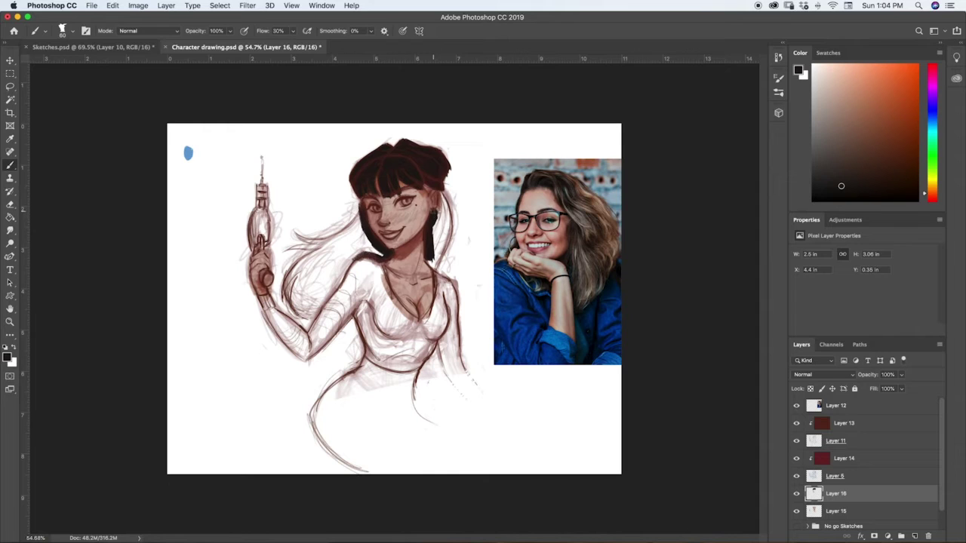
{"action": "mouse_move", "coordinate": [429, 182]}
{"action": "left_mouse_down"}
{"action": "mouse_move", "coordinate": [440, 189]}
{"action": "mouse_move", "coordinate": [446, 236]}
{"action": "mouse_move", "coordinate": [432, 265]}
{"action": "mouse_move", "coordinate": [442, 221]}
{"action": "mouse_move", "coordinate": [440, 244]}
{"action": "left_mouse_up"}
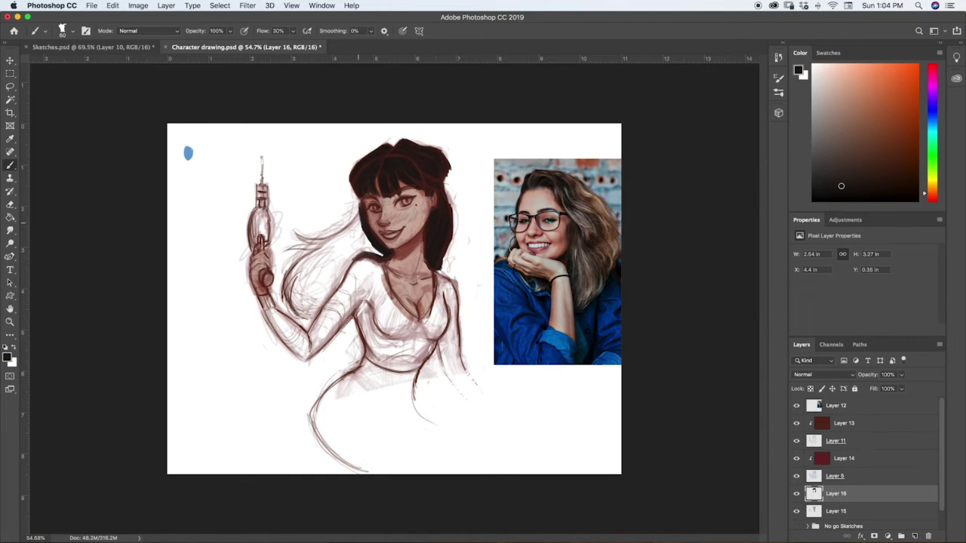
Paint the long hair sweeping behind the shoulder in the same dark brown and erase along its flying tips to sharpen them.
{"action": "mouse_move", "coordinate": [359, 217]}
{"action": "left_mouse_down"}
{"action": "mouse_move", "coordinate": [287, 249]}
{"action": "mouse_move", "coordinate": [322, 249]}
{"action": "mouse_move", "coordinate": [308, 254]}
{"action": "mouse_move", "coordinate": [311, 265]}
{"action": "mouse_move", "coordinate": [295, 250]}
{"action": "mouse_move", "coordinate": [294, 313]}
{"action": "left_mouse_up"}
{"action": "mouse_move", "coordinate": [297, 270]}
{"action": "left_mouse_down"}
{"action": "mouse_move", "coordinate": [302, 313]}
{"action": "mouse_move", "coordinate": [290, 279]}
{"action": "mouse_move", "coordinate": [310, 313]}
{"action": "mouse_move", "coordinate": [314, 260]}
{"action": "mouse_move", "coordinate": [311, 302]}
{"action": "mouse_move", "coordinate": [343, 238]}
{"action": "mouse_move", "coordinate": [317, 294]}
{"action": "mouse_move", "coordinate": [332, 306]}
{"action": "mouse_move", "coordinate": [360, 249]}
{"action": "mouse_move", "coordinate": [375, 251]}
{"action": "mouse_move", "coordinate": [366, 238]}
{"action": "mouse_move", "coordinate": [359, 249]}
{"action": "mouse_move", "coordinate": [366, 235]}
{"action": "mouse_move", "coordinate": [381, 245]}
{"action": "left_mouse_up"}
{"action": "key", "text": "e"}
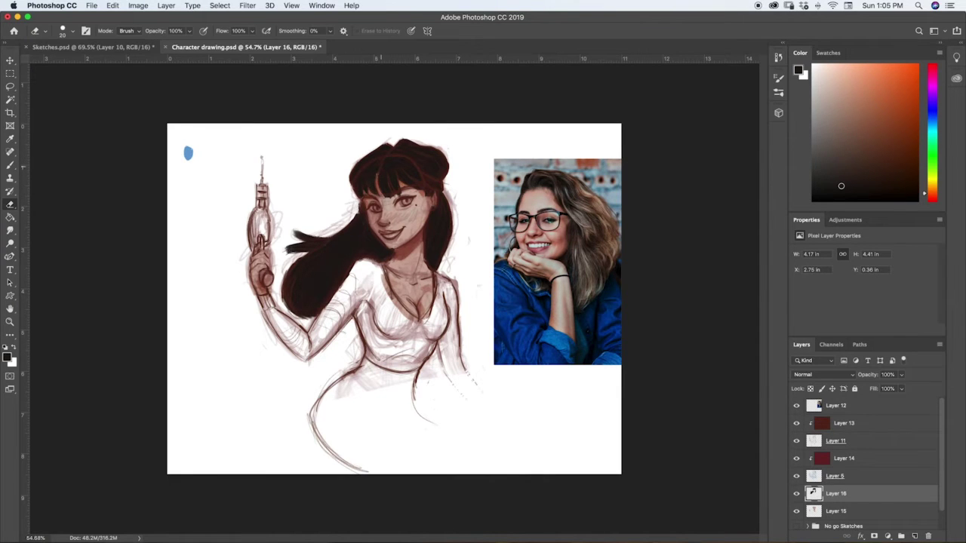
{"action": "key", "text": "super+z"}
{"action": "scroll", "coordinate": [394, 298], "scroll_direction": "up", "scroll_amount": 2}
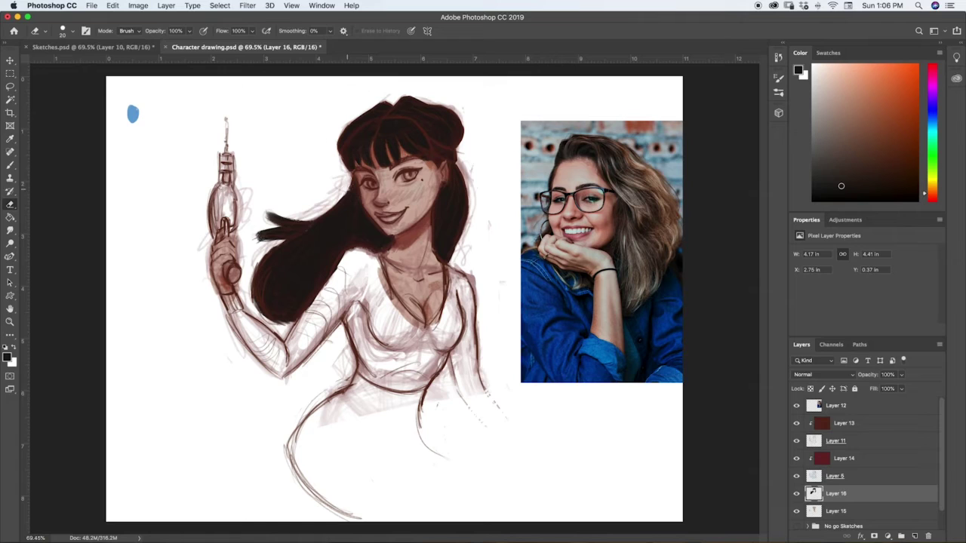
{"action": "mouse_move", "coordinate": [292, 218]}
{"action": "left_mouse_down"}
{"action": "mouse_move", "coordinate": [305, 220]}
{"action": "mouse_move", "coordinate": [260, 232]}
{"action": "mouse_move", "coordinate": [281, 230]}
{"action": "mouse_move", "coordinate": [256, 287]}
{"action": "left_mouse_up"}
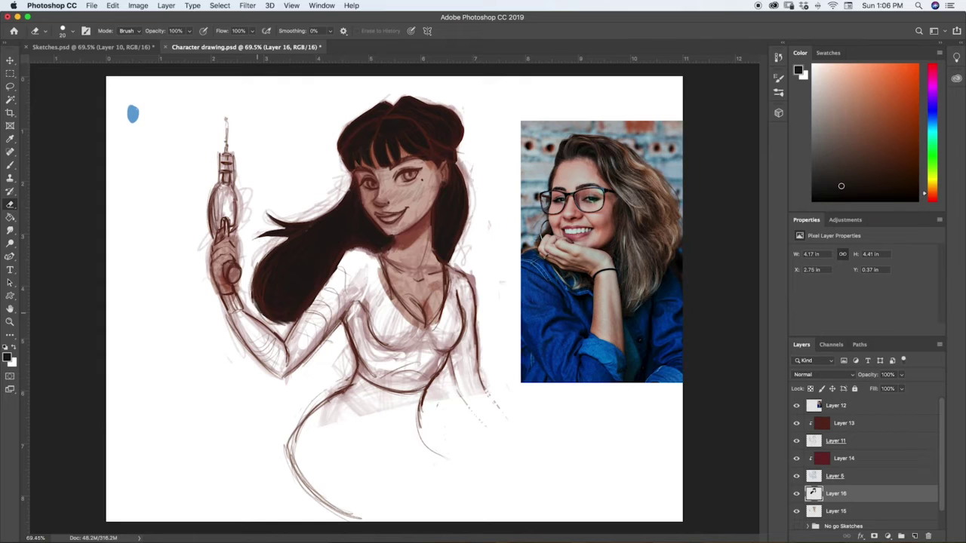
{"action": "key", "text": "b"}
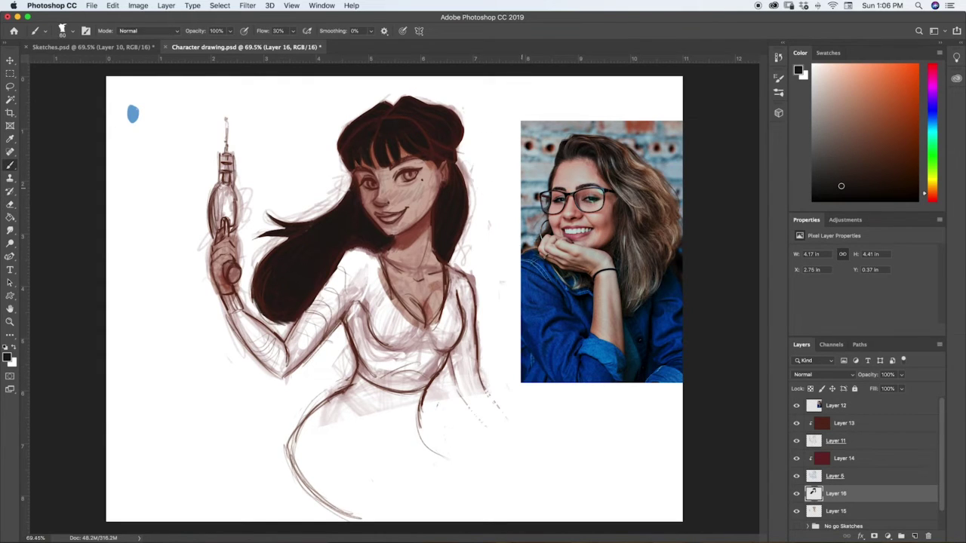
Add a layer directly above the hair on Layer 16 and make it a clipping mask.
{"action": "key", "text": "z"}
{"action": "mouse_move", "coordinate": [498, 332]}
{"action": "left_mouse_down"}
{"action": "mouse_move", "coordinate": [451, 347]}
{"action": "mouse_move", "coordinate": [612, 313]}
{"action": "left_mouse_up"}
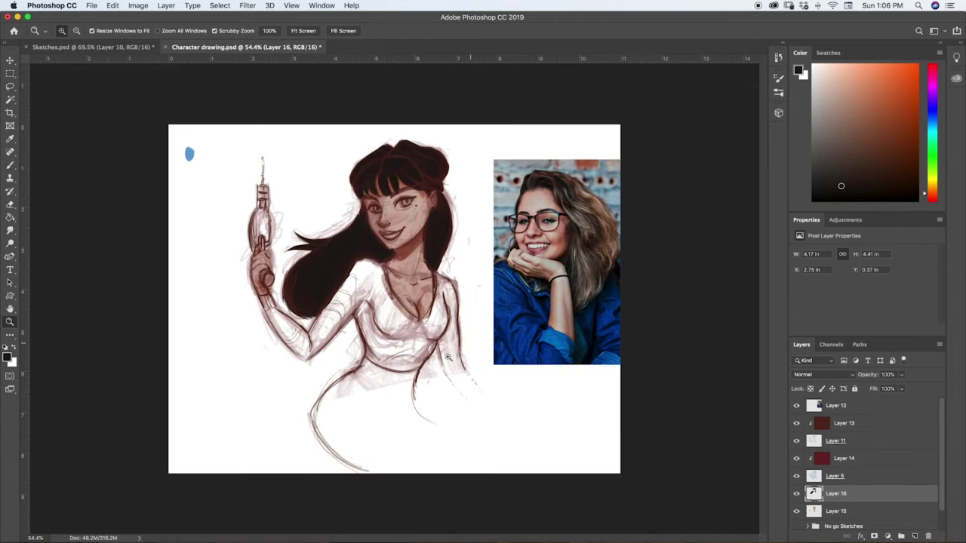
{"action": "left_click", "coordinate": [914, 535]}
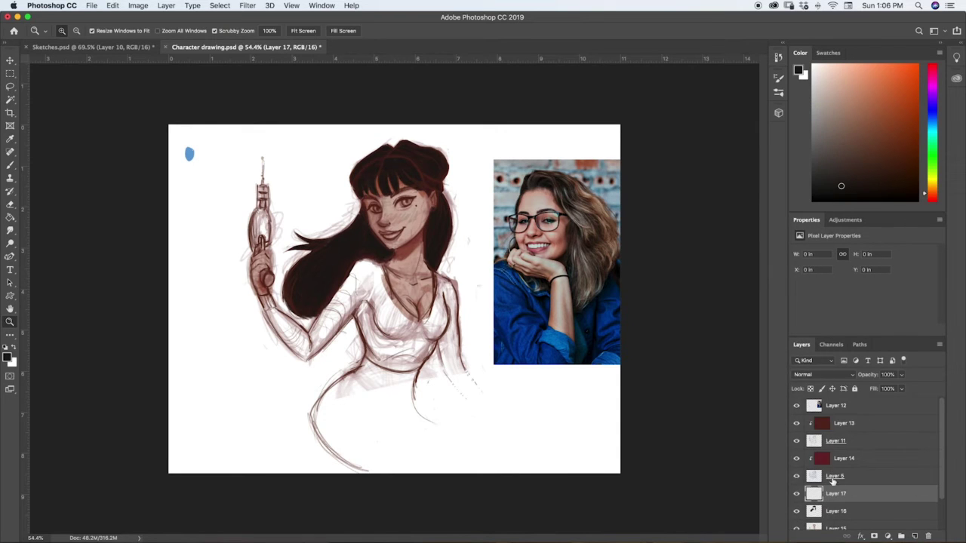
{"action": "right_click", "coordinate": [830, 492]}
{"action": "left_click", "coordinate": [770, 293]}
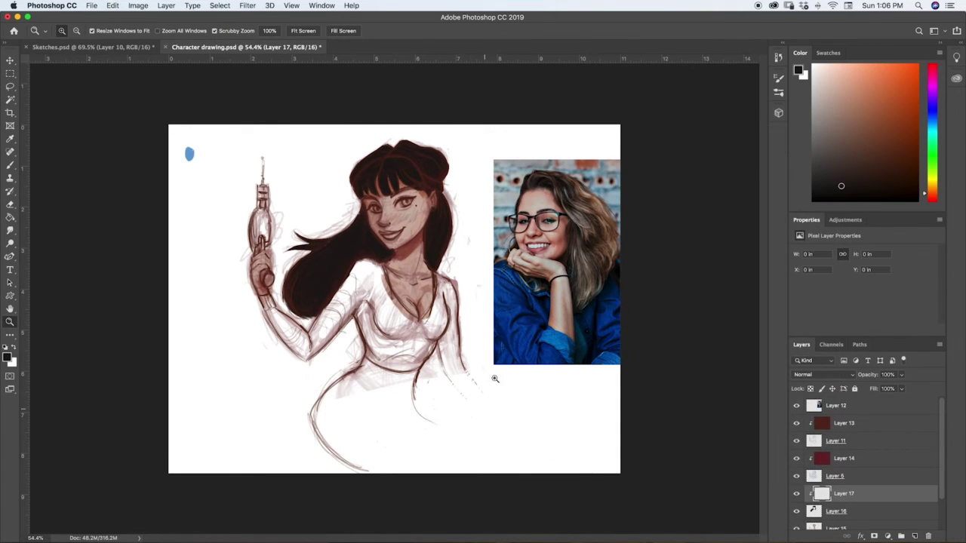
Fill the layer clipped to the hair with a dark indigo blue.
{"action": "left_click_drag", "start_coordinate": [934, 129], "coordinate": [937, 104]}
{"action": "key", "text": "g"}
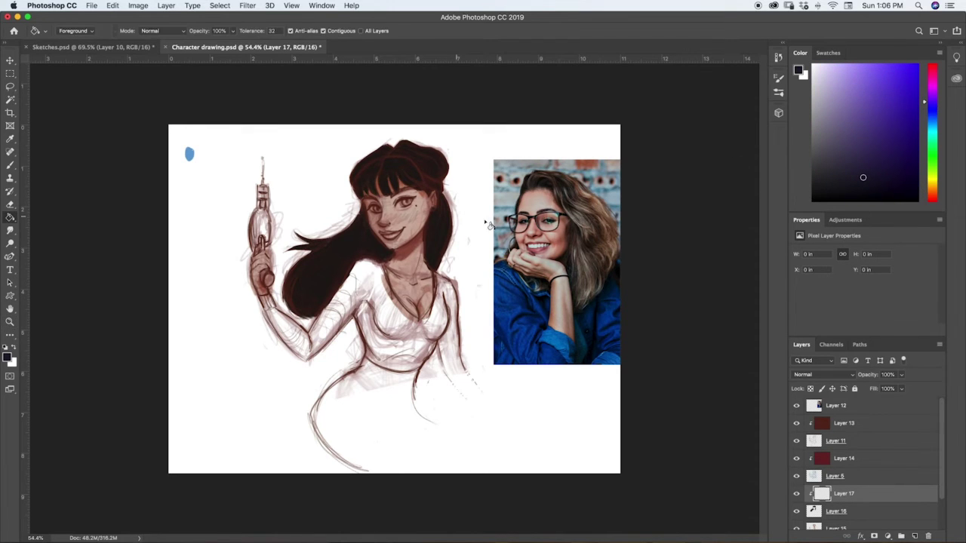
{"action": "left_click", "coordinate": [510, 258]}
{"action": "left_click", "coordinate": [869, 170]}
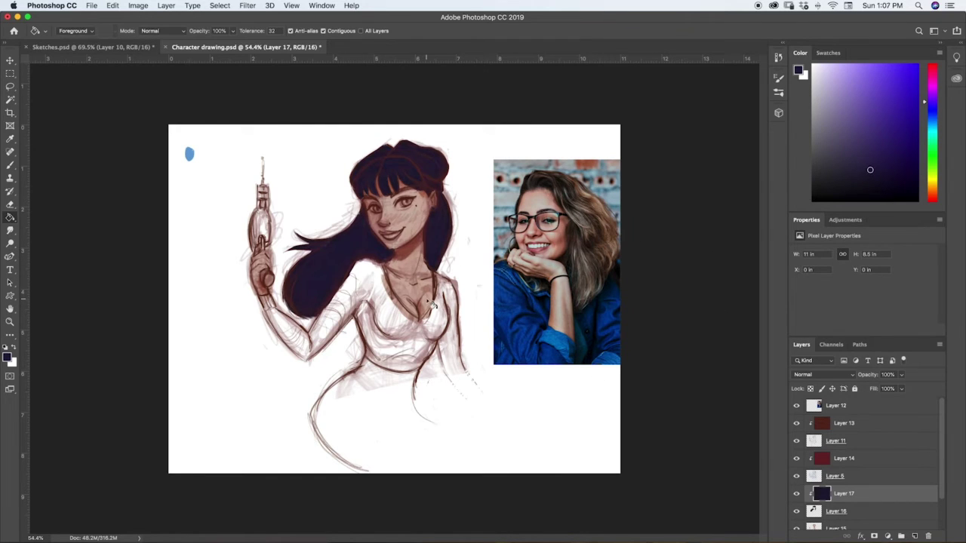
{"action": "left_click", "coordinate": [873, 167]}
{"action": "left_click", "coordinate": [871, 166]}
{"action": "left_click", "coordinate": [869, 170]}
Add a layer above the hair colour for the character's top and set black as the painting colour.
{"action": "left_click", "coordinate": [914, 536]}
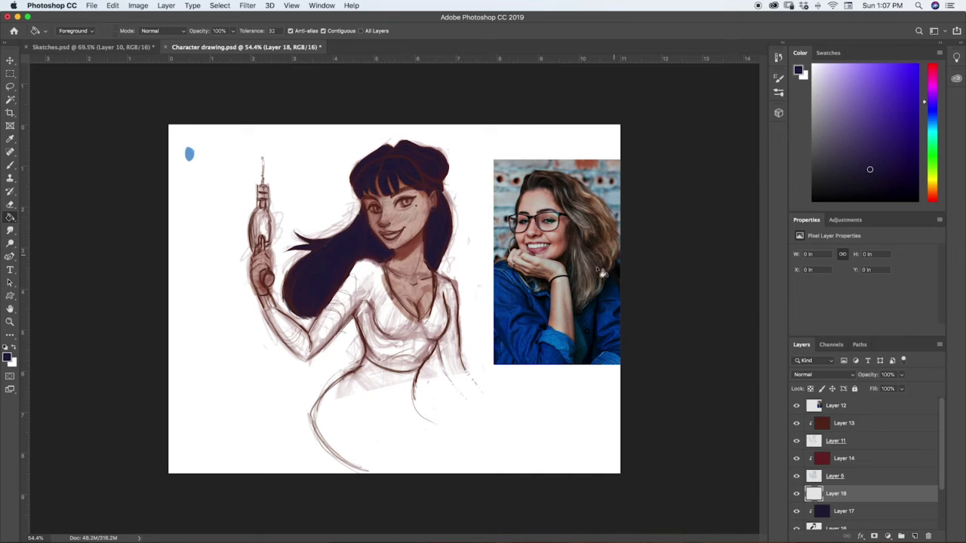
{"action": "key", "text": "d"}
{"action": "left_click", "coordinate": [383, 308]}
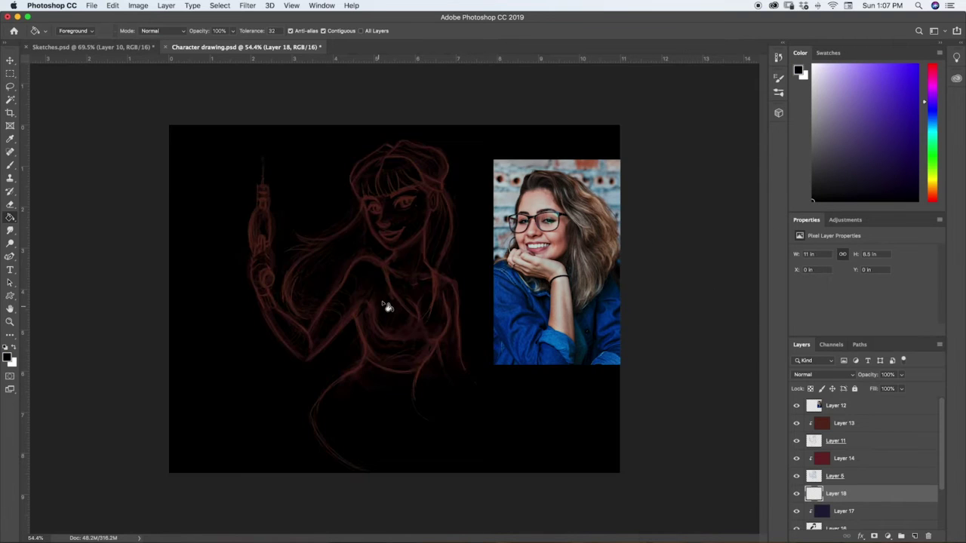
{"action": "key", "text": "super+z"}
{"action": "key", "text": "b"}
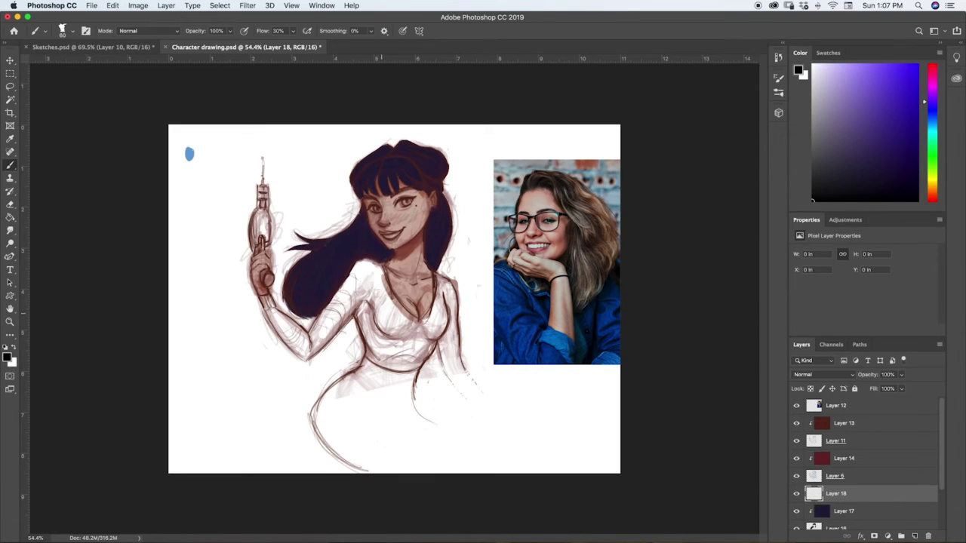
Brush in the V-neck bodice and both sleeves of the character's top in solid black.
{"action": "mouse_move", "coordinate": [374, 291]}
{"action": "left_mouse_down"}
{"action": "mouse_move", "coordinate": [392, 341]}
{"action": "mouse_move", "coordinate": [411, 332]}
{"action": "left_mouse_up"}
{"action": "left_click_drag", "start_coordinate": [380, 281], "coordinate": [416, 323]}
{"action": "left_click_drag", "start_coordinate": [383, 287], "coordinate": [377, 264]}
{"action": "mouse_move", "coordinate": [418, 335]}
{"action": "left_mouse_down"}
{"action": "mouse_move", "coordinate": [401, 317]}
{"action": "mouse_move", "coordinate": [396, 333]}
{"action": "mouse_move", "coordinate": [373, 297]}
{"action": "mouse_move", "coordinate": [371, 311]}
{"action": "mouse_move", "coordinate": [360, 300]}
{"action": "mouse_move", "coordinate": [355, 308]}
{"action": "mouse_move", "coordinate": [358, 326]}
{"action": "mouse_move", "coordinate": [399, 346]}
{"action": "mouse_move", "coordinate": [396, 311]}
{"action": "mouse_move", "coordinate": [376, 346]}
{"action": "mouse_move", "coordinate": [369, 332]}
{"action": "mouse_move", "coordinate": [415, 329]}
{"action": "mouse_move", "coordinate": [391, 352]}
{"action": "mouse_move", "coordinate": [433, 340]}
{"action": "mouse_move", "coordinate": [443, 315]}
{"action": "left_mouse_up"}
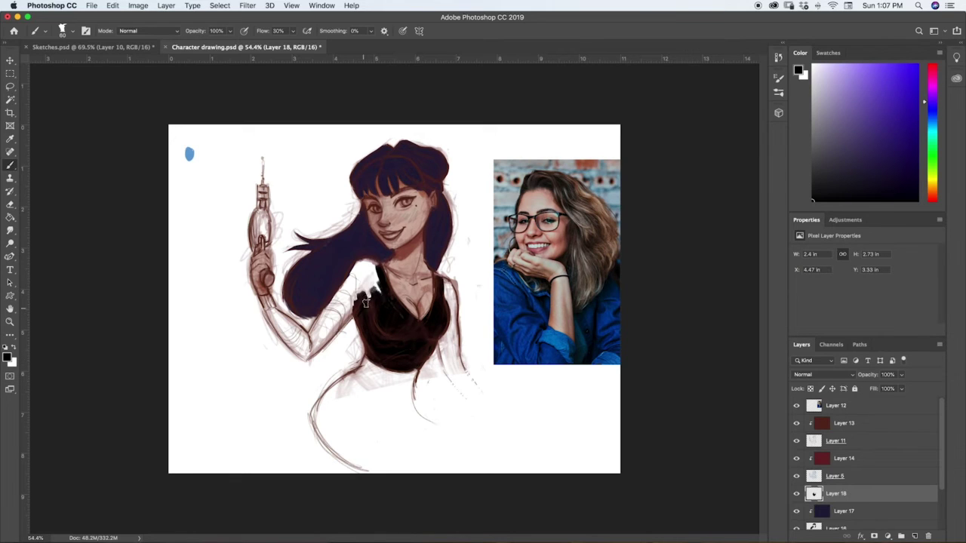
{"action": "mouse_move", "coordinate": [365, 302]}
{"action": "left_mouse_down"}
{"action": "mouse_move", "coordinate": [378, 274]}
{"action": "mouse_move", "coordinate": [370, 264]}
{"action": "mouse_move", "coordinate": [350, 276]}
{"action": "mouse_move", "coordinate": [354, 285]}
{"action": "mouse_move", "coordinate": [367, 274]}
{"action": "mouse_move", "coordinate": [311, 340]}
{"action": "mouse_move", "coordinate": [336, 325]}
{"action": "mouse_move", "coordinate": [332, 337]}
{"action": "mouse_move", "coordinate": [294, 353]}
{"action": "mouse_move", "coordinate": [264, 297]}
{"action": "mouse_move", "coordinate": [310, 347]}
{"action": "mouse_move", "coordinate": [295, 338]}
{"action": "left_mouse_up"}
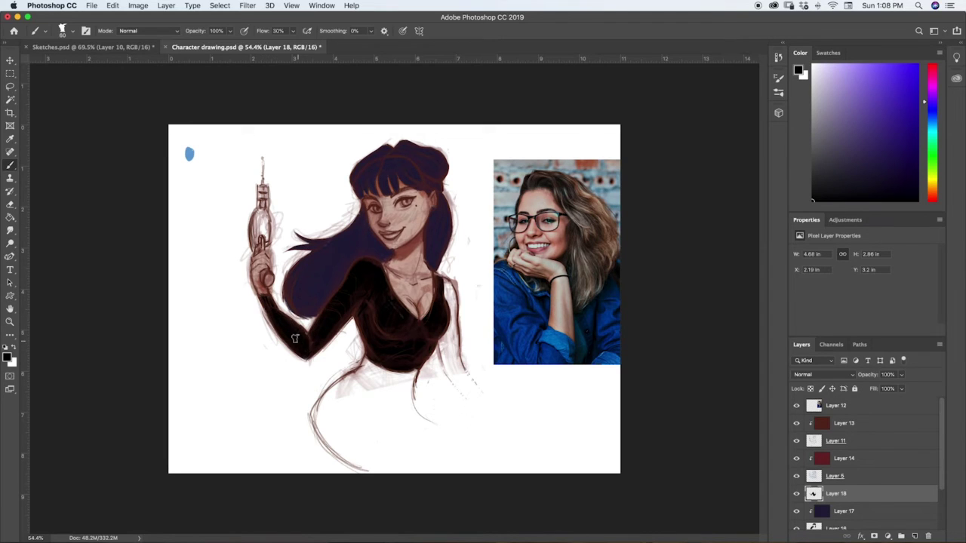
{"action": "mouse_move", "coordinate": [462, 284]}
{"action": "left_mouse_down"}
{"action": "mouse_move", "coordinate": [447, 302]}
{"action": "mouse_move", "coordinate": [449, 284]}
{"action": "mouse_move", "coordinate": [456, 364]}
{"action": "mouse_move", "coordinate": [444, 341]}
{"action": "mouse_move", "coordinate": [444, 367]}
{"action": "mouse_move", "coordinate": [453, 372]}
{"action": "mouse_move", "coordinate": [451, 339]}
{"action": "mouse_move", "coordinate": [472, 396]}
{"action": "mouse_move", "coordinate": [456, 375]}
{"action": "mouse_move", "coordinate": [480, 394]}
{"action": "mouse_move", "coordinate": [446, 356]}
{"action": "left_mouse_up"}
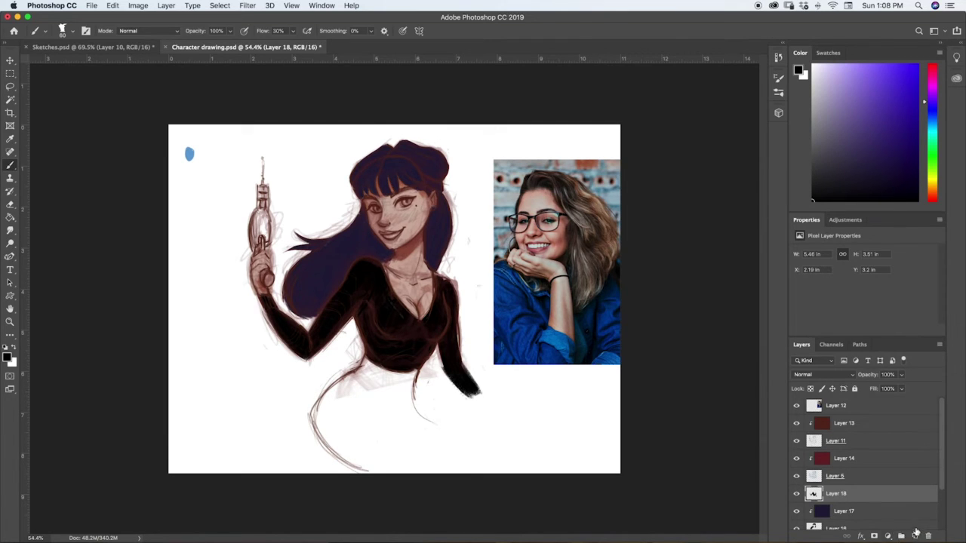
Add a layer clipped to the black top shape and fill it with a muted crimson.
{"action": "left_click", "coordinate": [914, 536]}
{"action": "right_click", "coordinate": [857, 494]}
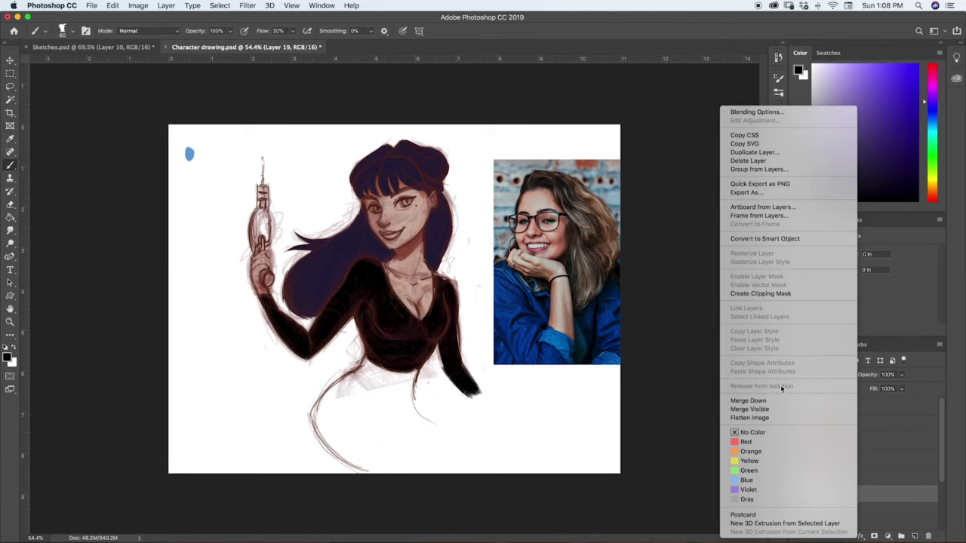
{"action": "left_click", "coordinate": [787, 294]}
{"action": "left_click", "coordinate": [929, 197]}
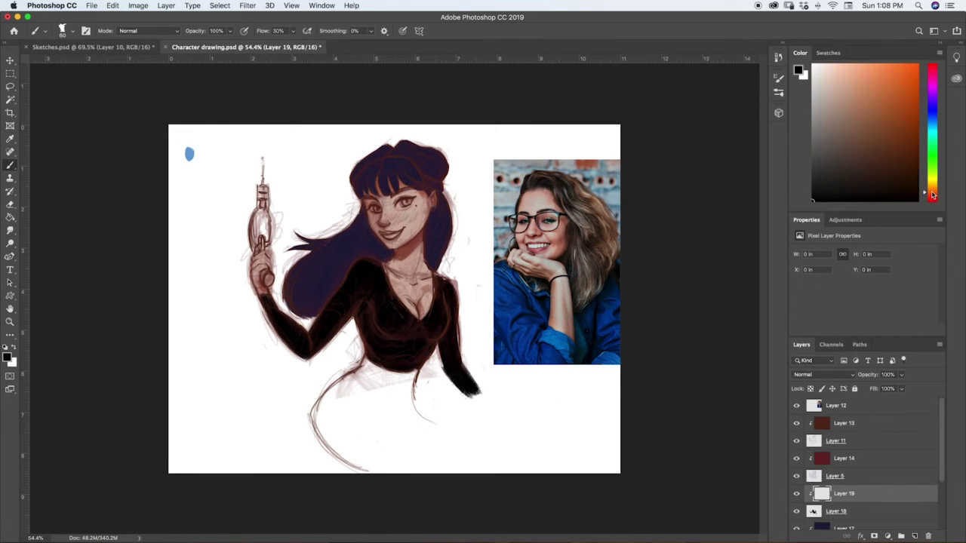
{"action": "left_click", "coordinate": [902, 175]}
{"action": "left_click_drag", "start_coordinate": [901, 174], "coordinate": [872, 108]}
{"action": "left_click", "coordinate": [930, 200]}
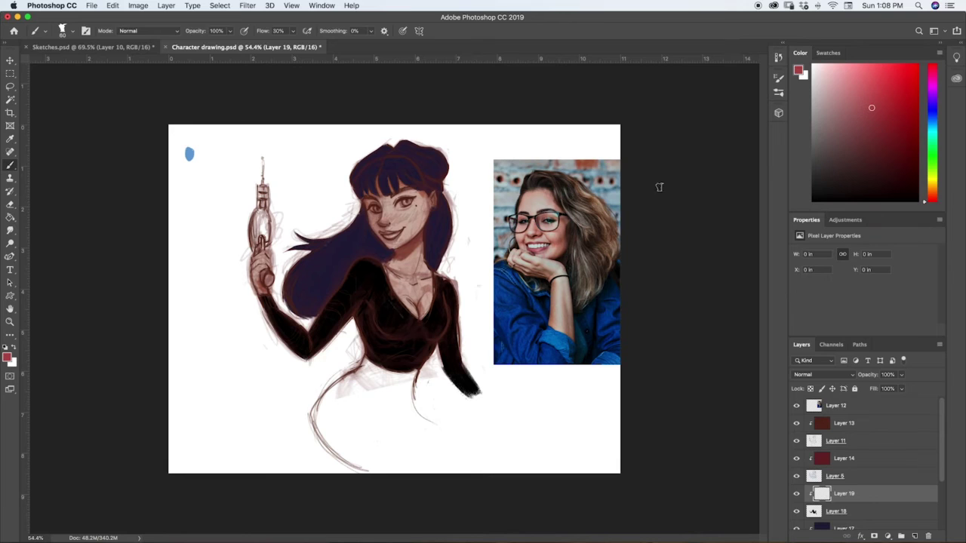
{"action": "key", "text": "g"}
{"action": "left_click", "coordinate": [446, 322]}
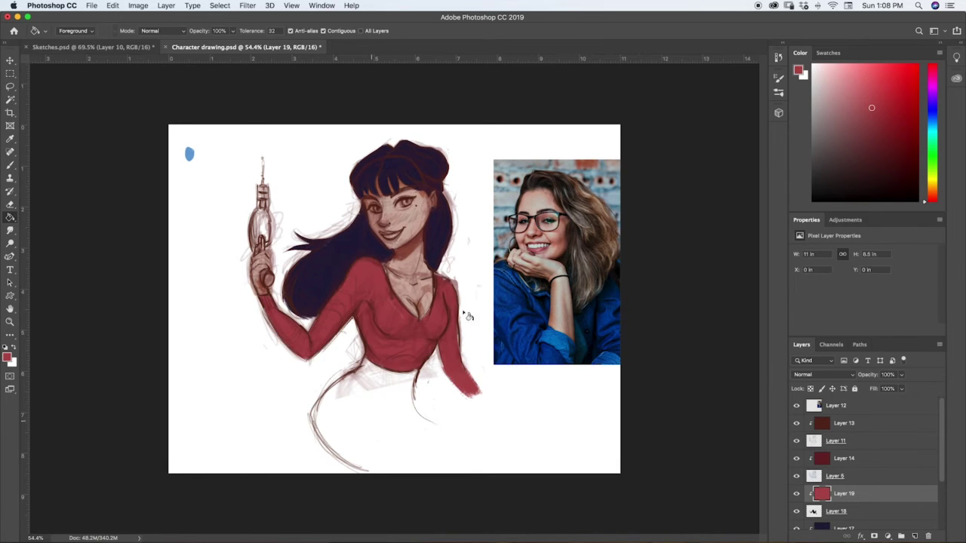
Try a dark maroon and a dusty rose red as fill colours for the top.
{"action": "mouse_move", "coordinate": [891, 144]}
{"action": "left_mouse_down"}
{"action": "mouse_move", "coordinate": [848, 134]}
{"action": "mouse_move", "coordinate": [889, 135]}
{"action": "left_mouse_up"}
{"action": "left_click", "coordinate": [431, 325]}
{"action": "left_click", "coordinate": [450, 304]}
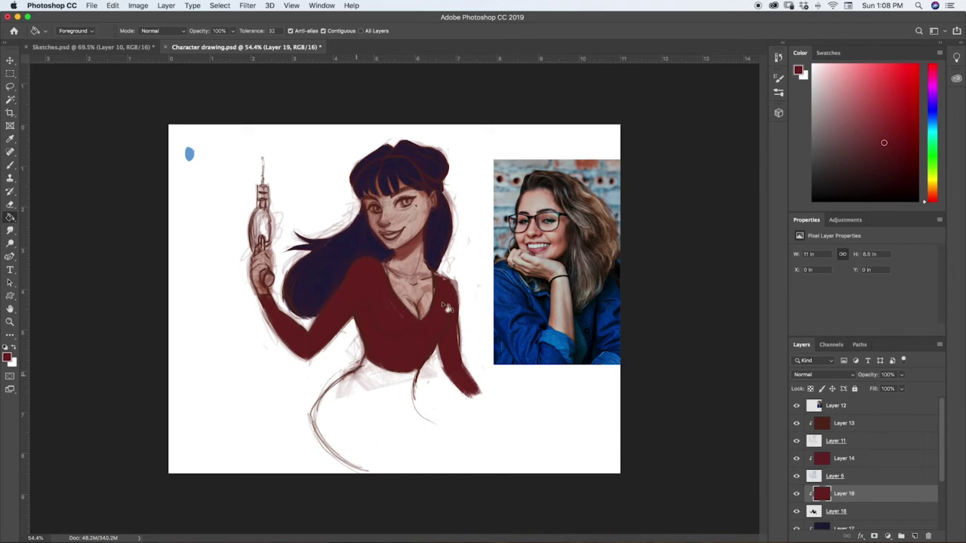
{"action": "left_click_drag", "start_coordinate": [885, 142], "coordinate": [864, 121]}
{"action": "left_click", "coordinate": [413, 340]}
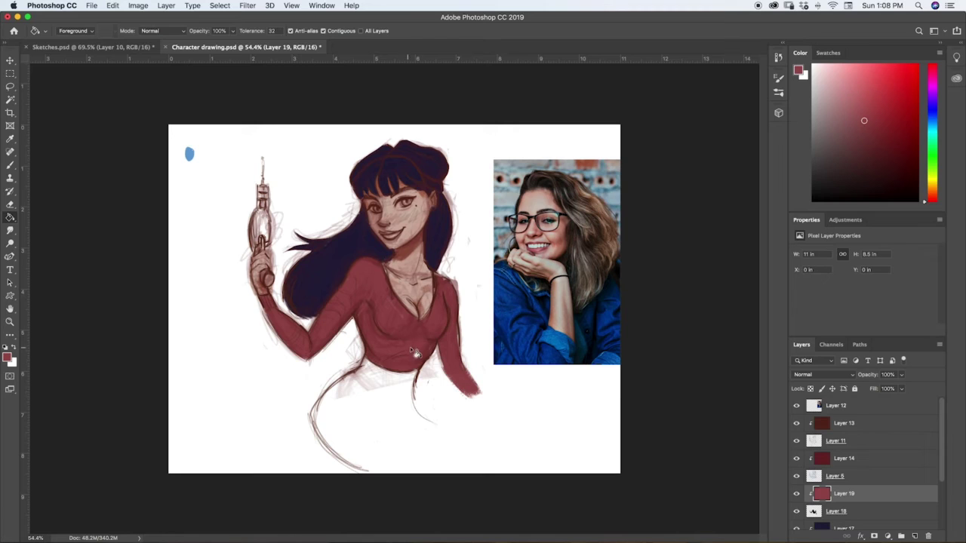
Try a mid green and a more muted green as fill colours for the top.
{"action": "left_click_drag", "start_coordinate": [927, 189], "coordinate": [930, 161]}
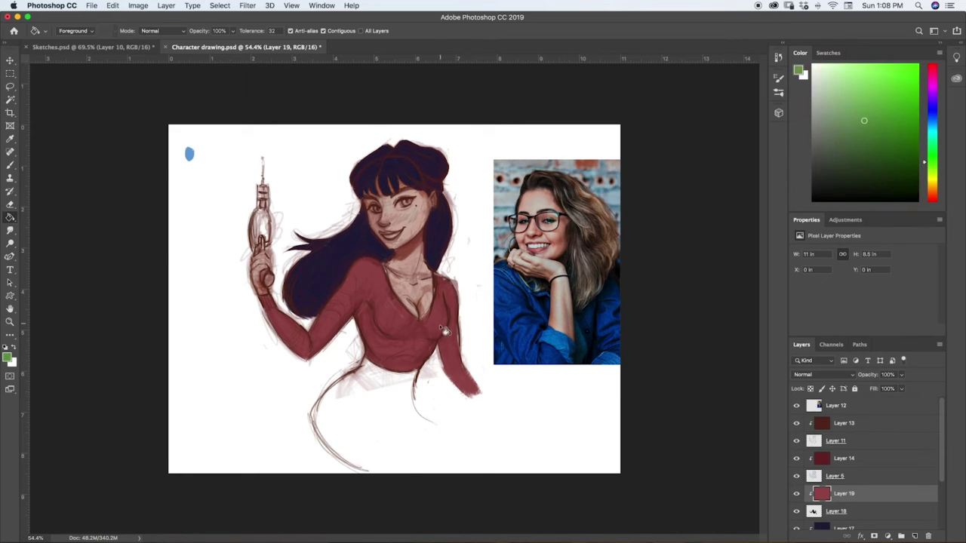
{"action": "left_click", "coordinate": [444, 328]}
{"action": "left_click", "coordinate": [863, 123]}
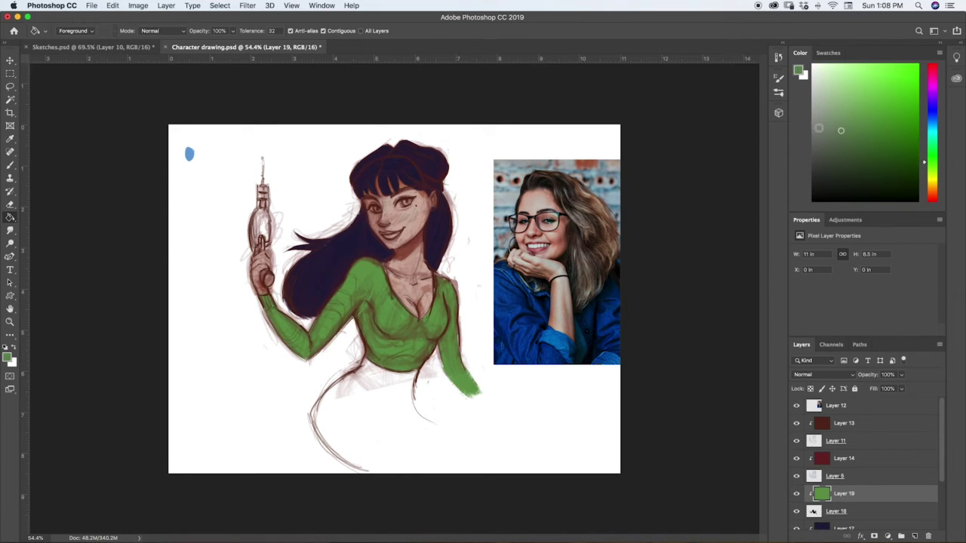
{"action": "left_click", "coordinate": [437, 332]}
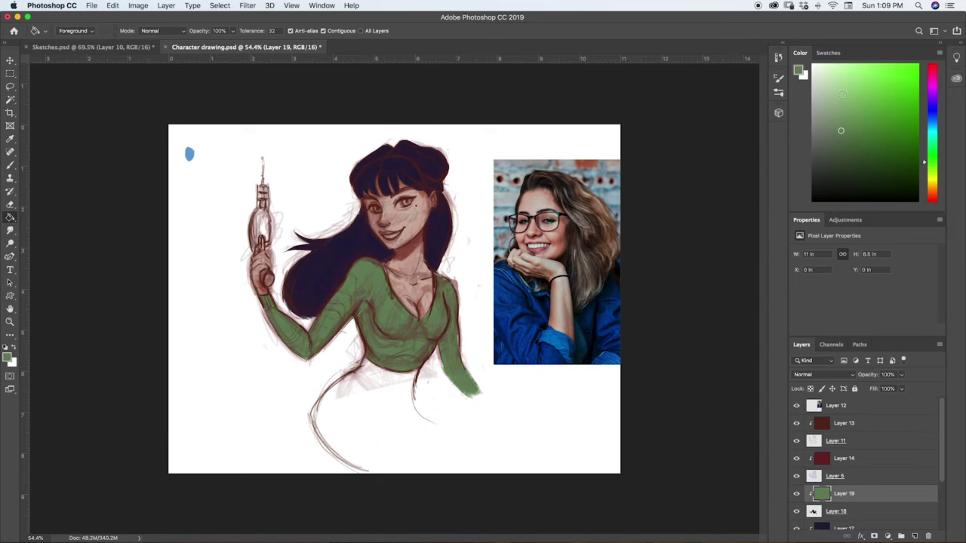
Try a muted teal and a muted purple as fill colours for the top.
{"action": "left_click_drag", "start_coordinate": [933, 140], "coordinate": [930, 131]}
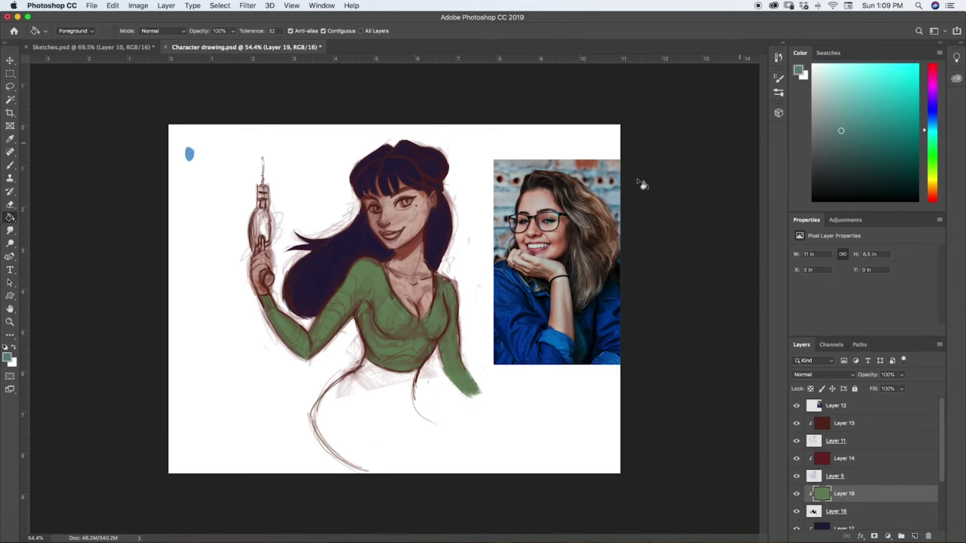
{"action": "left_click", "coordinate": [447, 317]}
{"action": "left_click", "coordinate": [934, 92]}
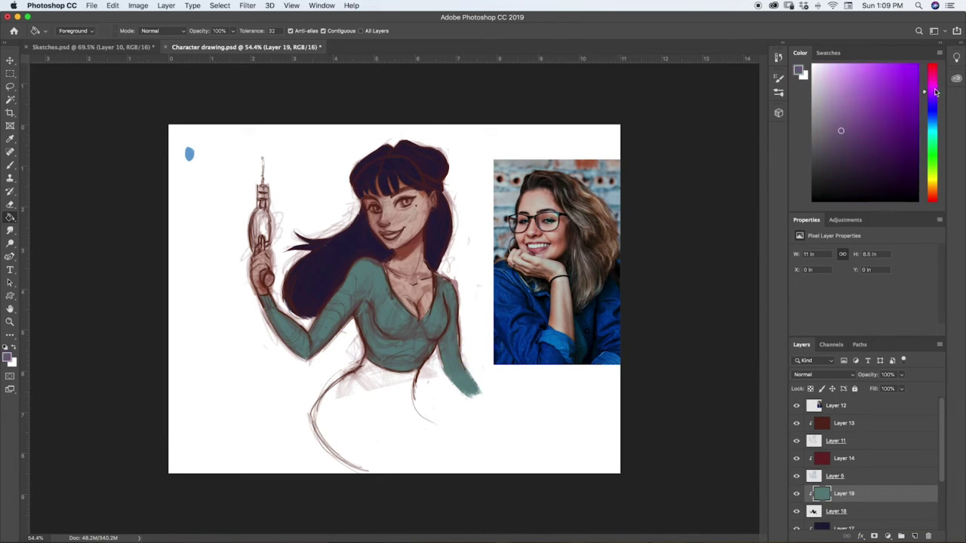
{"action": "left_click", "coordinate": [447, 327]}
Test light and dark greys on the top and fill it with a neutral mid grey.
{"action": "left_click", "coordinate": [818, 117]}
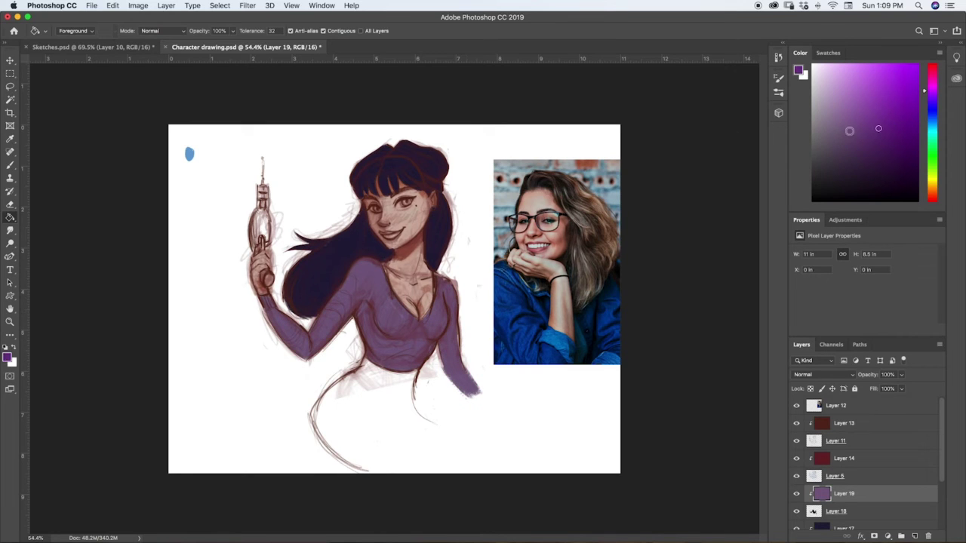
{"action": "left_click", "coordinate": [449, 323]}
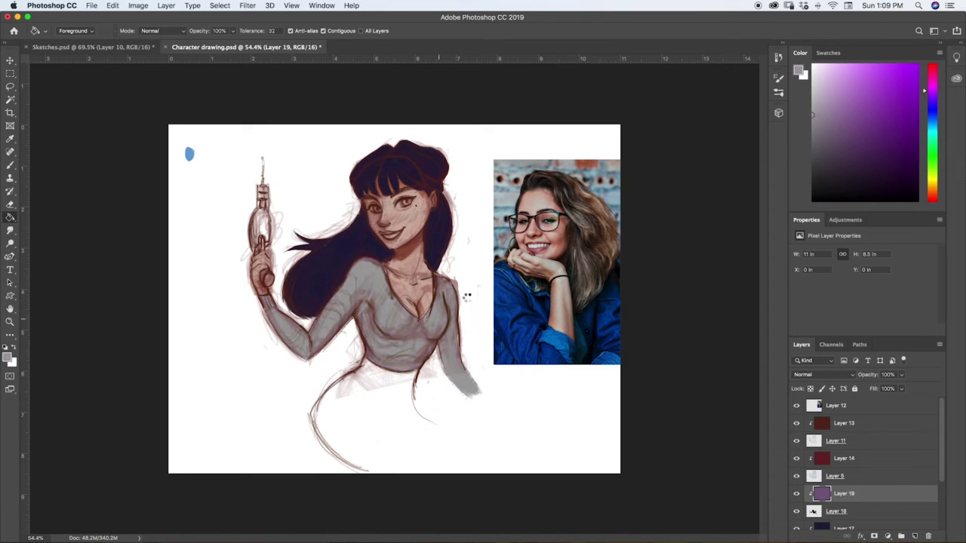
{"action": "left_click", "coordinate": [808, 154]}
{"action": "left_click", "coordinate": [432, 348]}
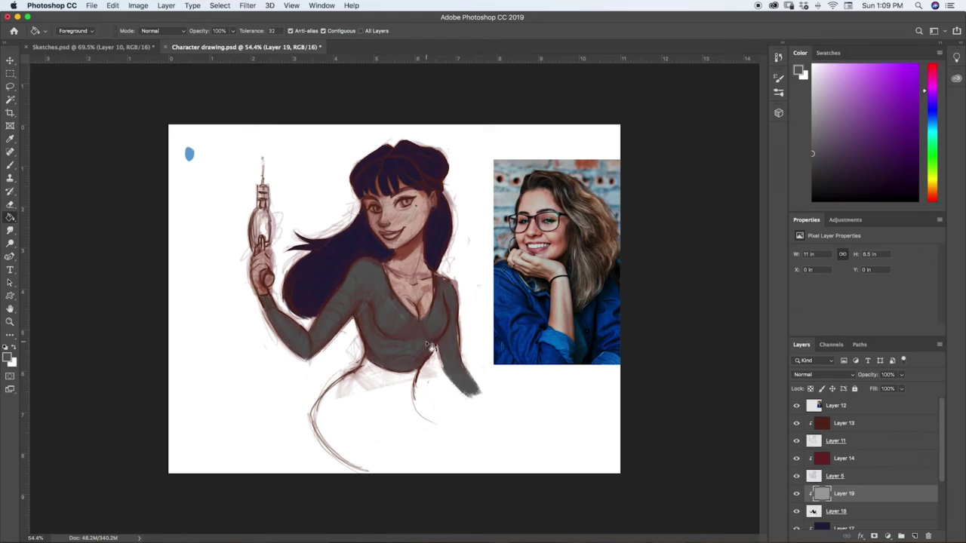
{"action": "left_click", "coordinate": [813, 129]}
{"action": "left_click", "coordinate": [426, 348]}
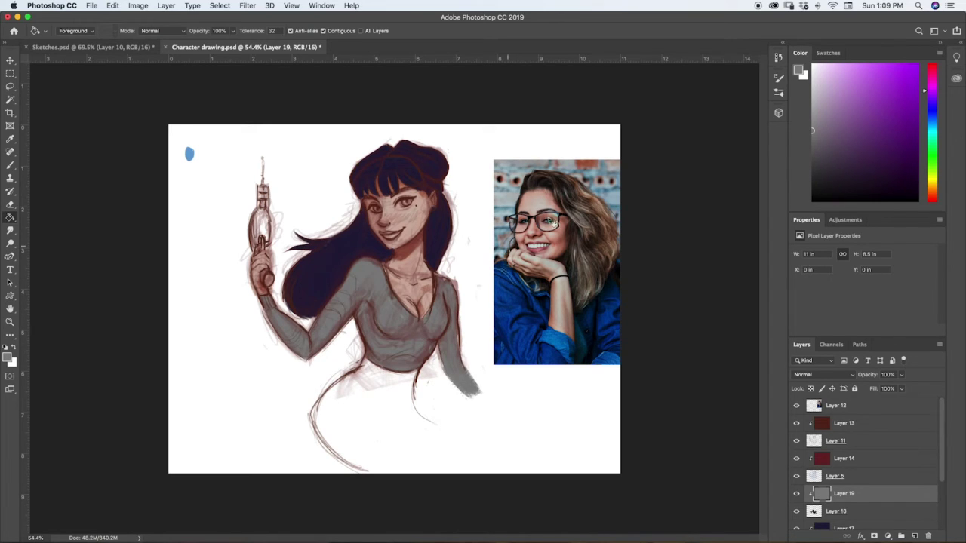
Select the hair's clipped fill layer and choose a muted magenta as the painting colour.
{"action": "left_click_drag", "start_coordinate": [941, 470], "coordinate": [933, 483]}
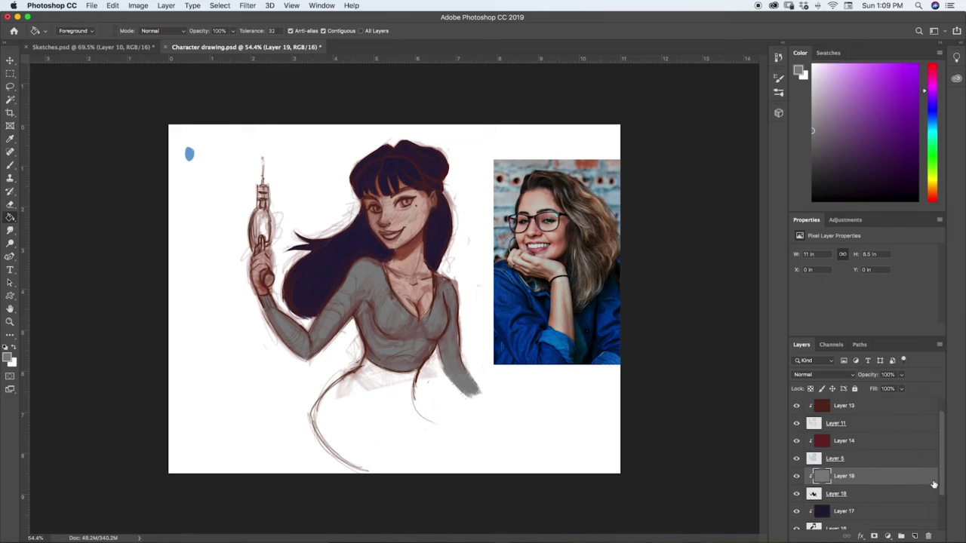
{"action": "left_click", "coordinate": [851, 513]}
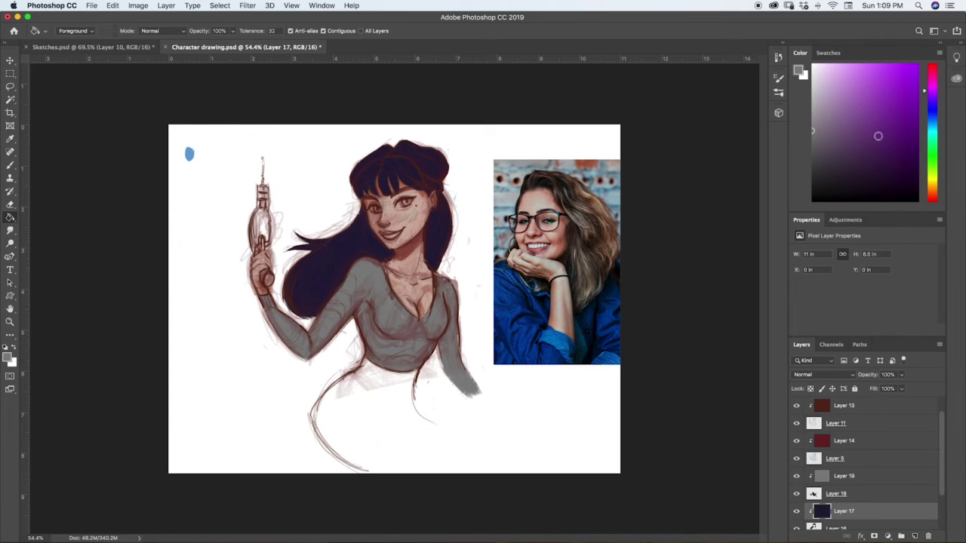
{"action": "left_click", "coordinate": [874, 107]}
{"action": "left_click", "coordinate": [933, 89]}
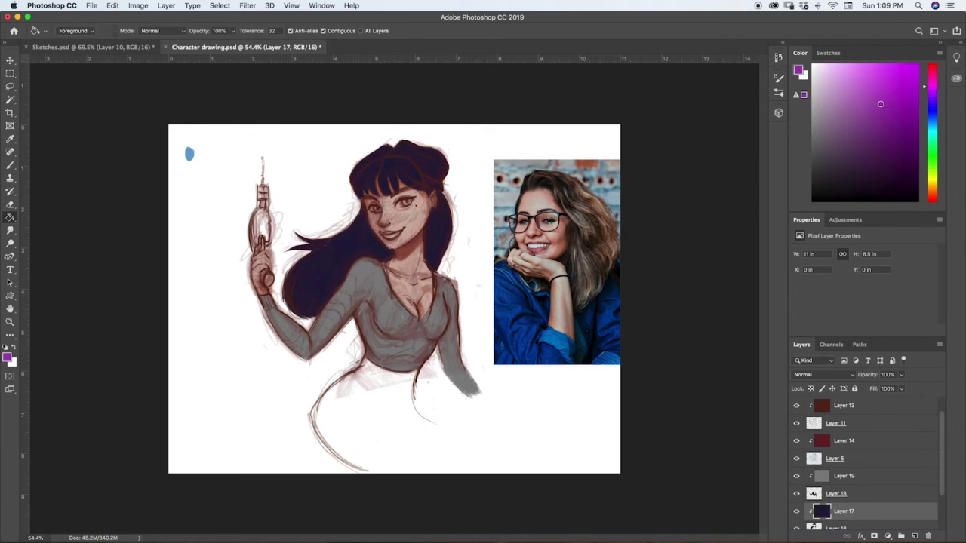
{"action": "left_click_drag", "start_coordinate": [933, 89], "coordinate": [933, 77]}
{"action": "left_click", "coordinate": [869, 97]}
Paint a magenta glow into the lower flowing hair with the Soft Round brush enlarged to 600 px, then sample the dark purple hair colour.
{"action": "key", "text": "b"}
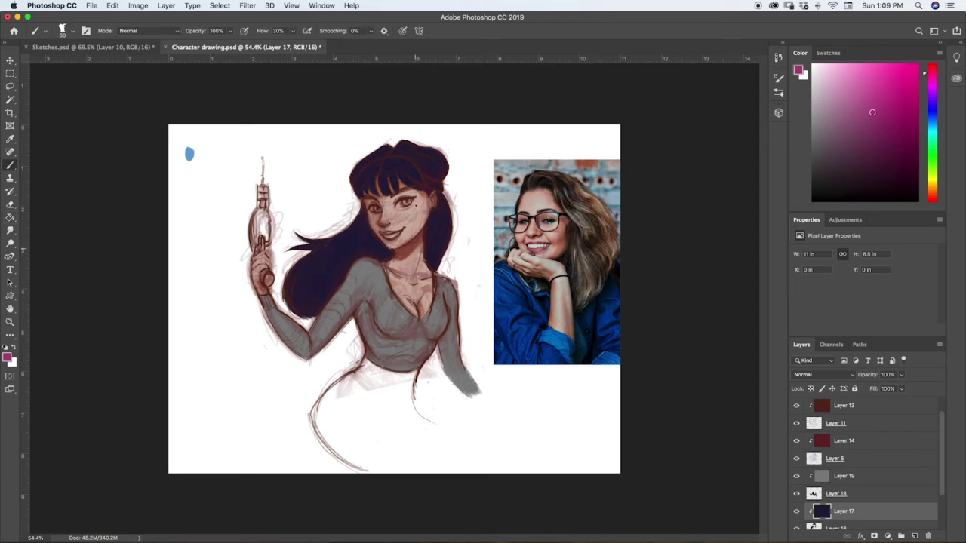
{"action": "left_click", "coordinate": [779, 93]}
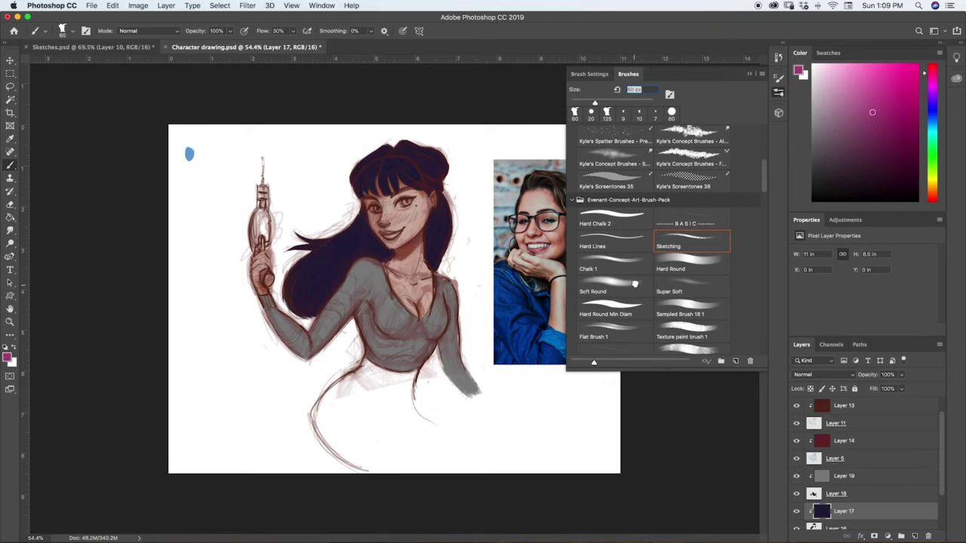
{"action": "left_click", "coordinate": [634, 284]}
{"action": "left_click", "coordinate": [779, 93]}
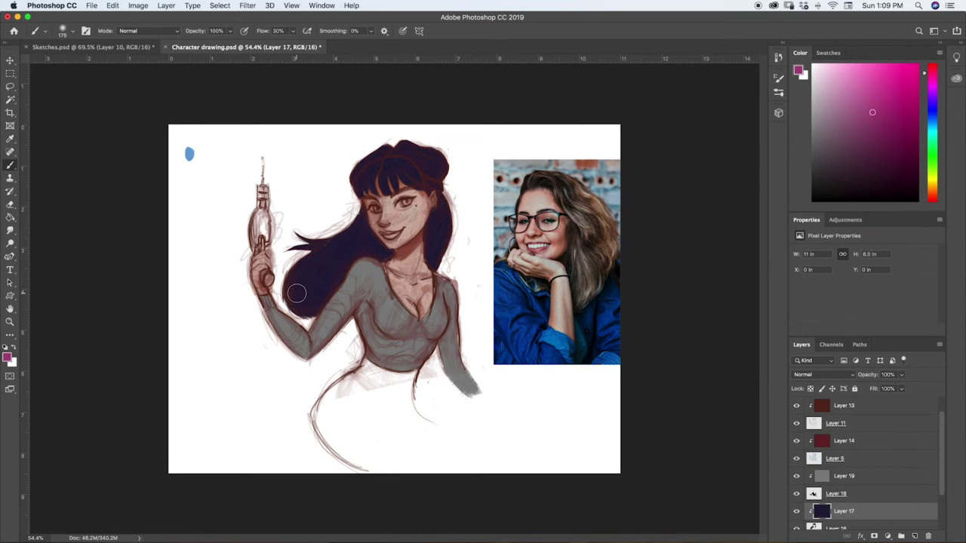
{"action": "key", "text": "bracketright"}
{"action": "key", "text": "bracketright"}
{"action": "key", "text": "bracketright"}
{"action": "key", "text": "bracketright"}
{"action": "key", "text": "bracketright"}
{"action": "mouse_move", "coordinate": [305, 300]}
{"action": "left_mouse_down"}
{"action": "mouse_move", "coordinate": [305, 277]}
{"action": "mouse_move", "coordinate": [337, 288]}
{"action": "mouse_move", "coordinate": [355, 249]}
{"action": "left_mouse_up"}
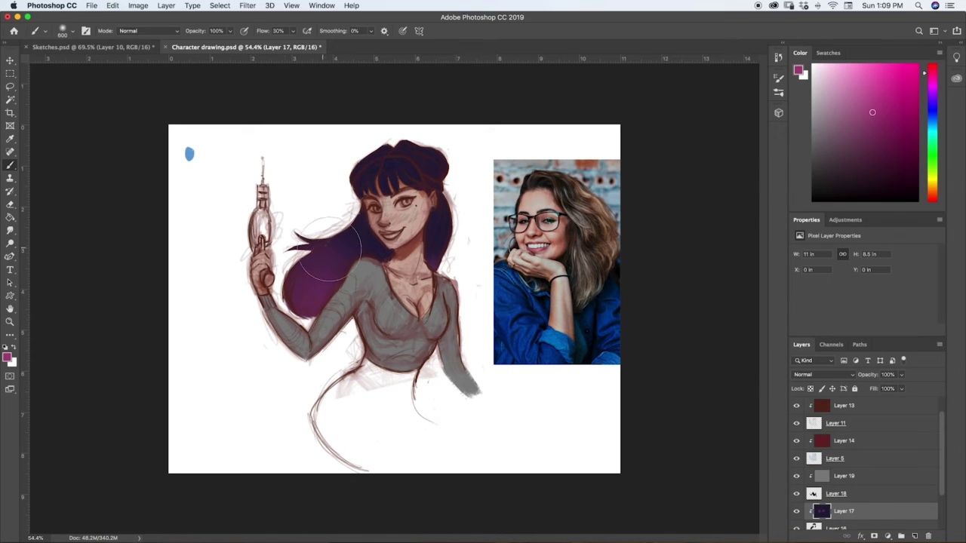
{"action": "left_click", "coordinate": [324, 228], "text": "alt"}
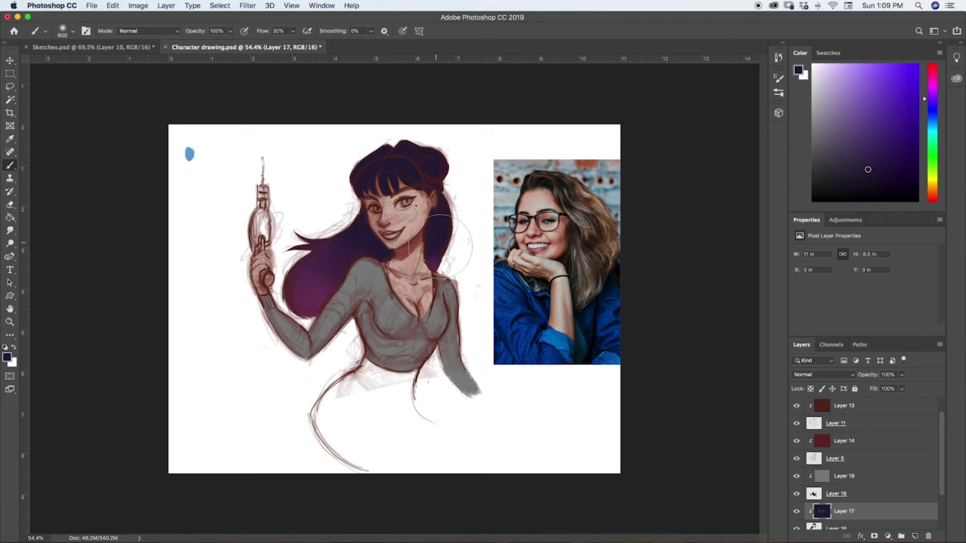
Add a new layer above the top's grey fill and sample the dark navy from the crown of the hair for painting.
{"action": "left_click", "coordinate": [849, 478]}
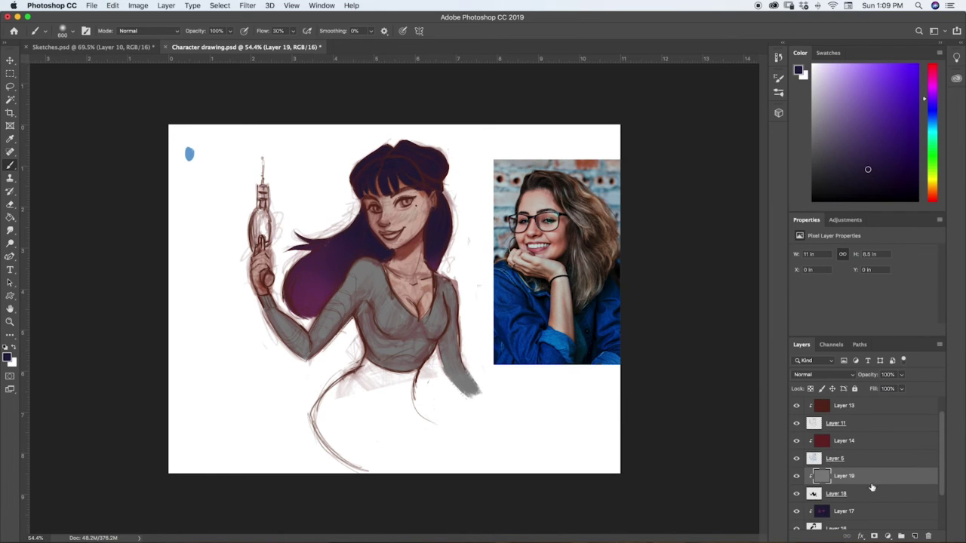
{"action": "left_click", "coordinate": [915, 537]}
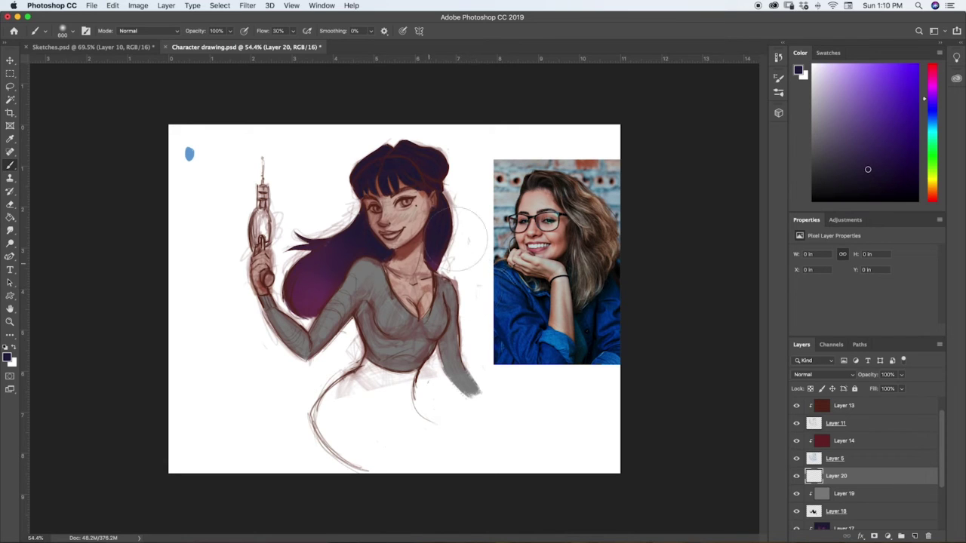
{"action": "key", "text": "i"}
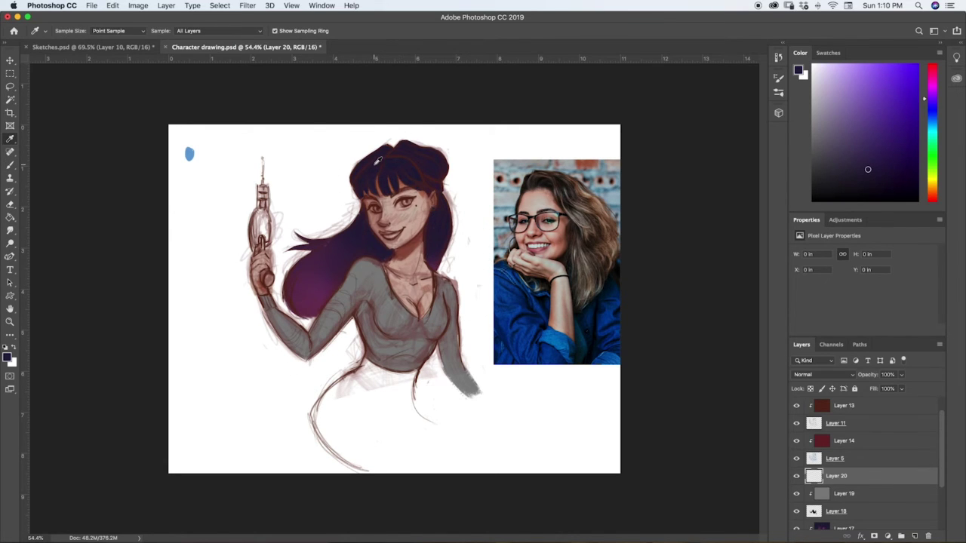
{"action": "left_click", "coordinate": [377, 158]}
{"action": "key", "text": "b"}
Try the navy on the skirt area with the Soft Round brush and Texture paint brush 1, undoing each test.
{"action": "left_click_drag", "start_coordinate": [361, 398], "coordinate": [351, 424]}
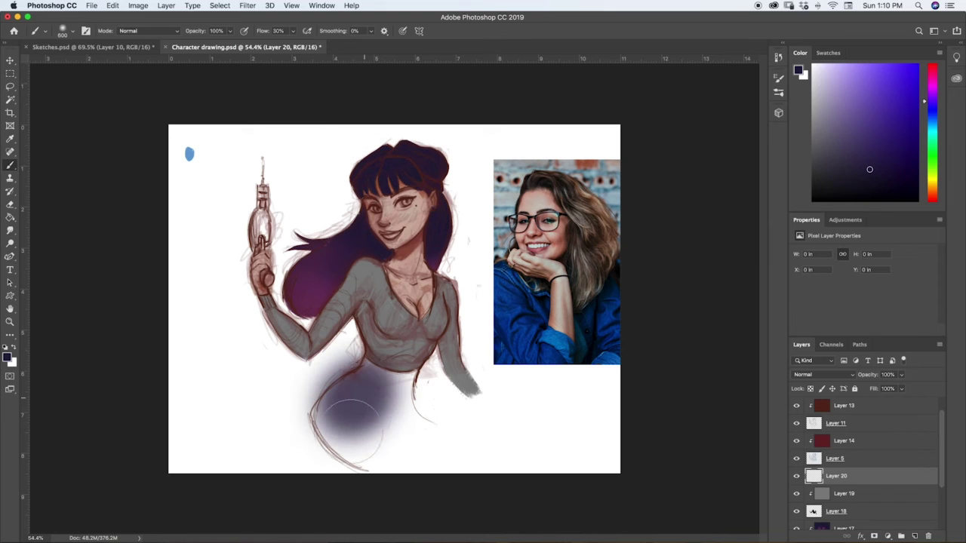
{"action": "key", "text": "super+z"}
{"action": "left_click", "coordinate": [778, 91]}
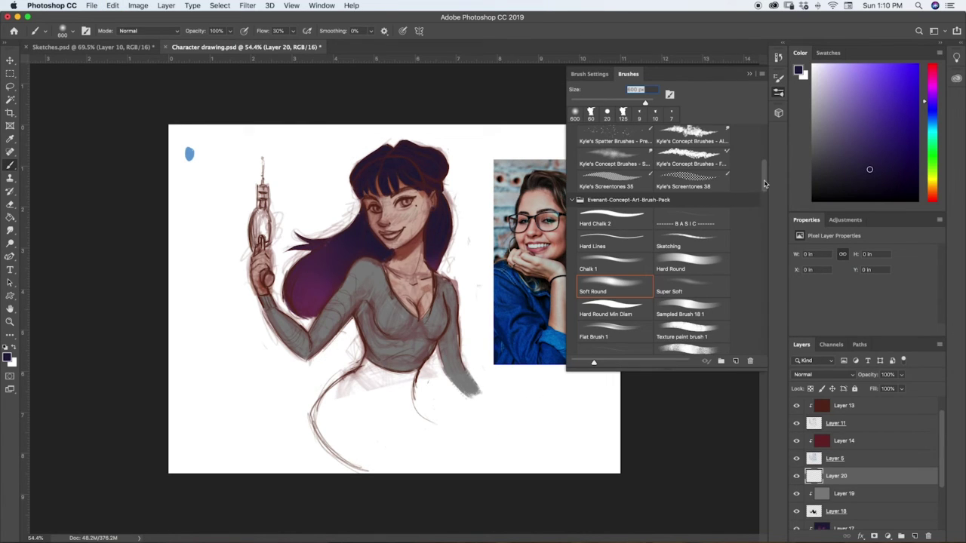
{"action": "scroll", "coordinate": [720, 249], "scroll_direction": "down", "scroll_amount": 5}
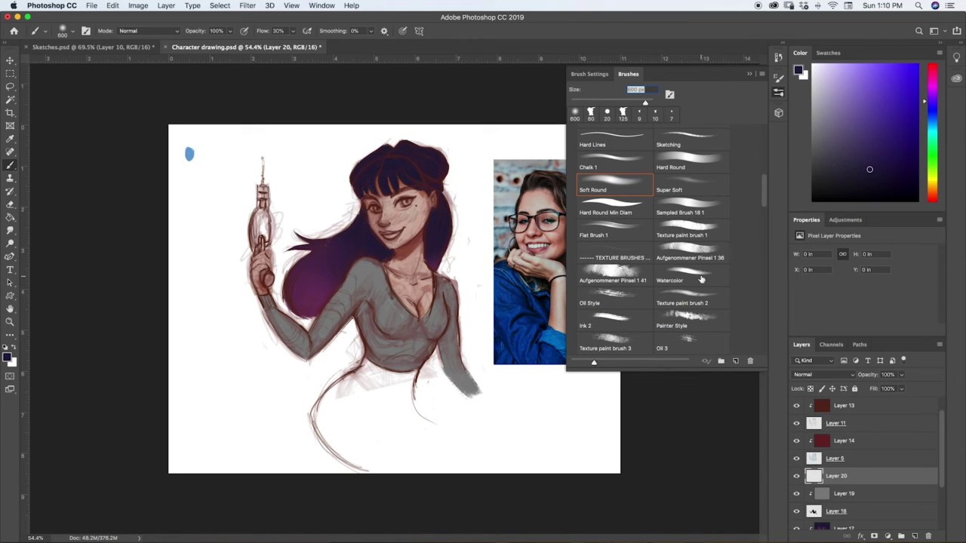
{"action": "left_click", "coordinate": [694, 253]}
{"action": "left_click", "coordinate": [703, 226]}
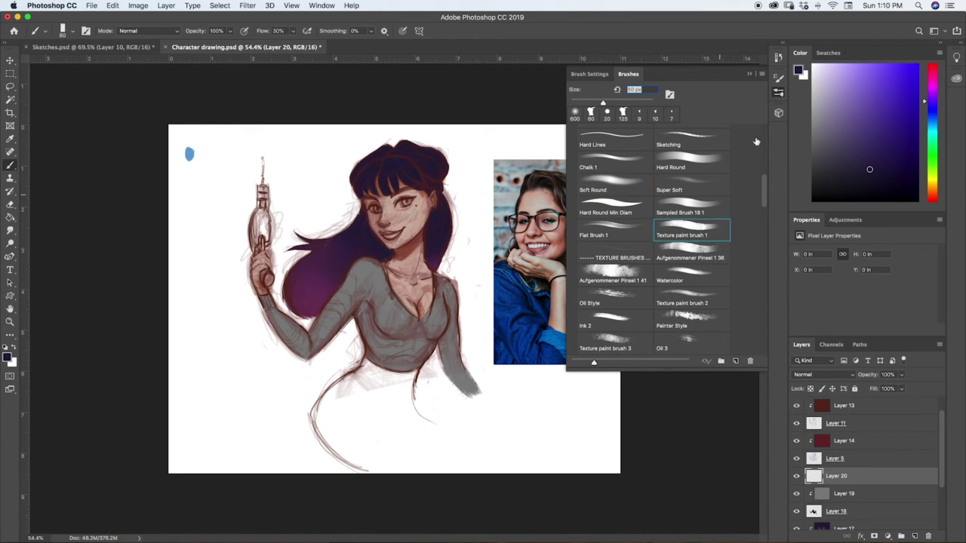
{"action": "left_click", "coordinate": [779, 92]}
{"action": "left_click_drag", "start_coordinate": [367, 390], "coordinate": [372, 416]}
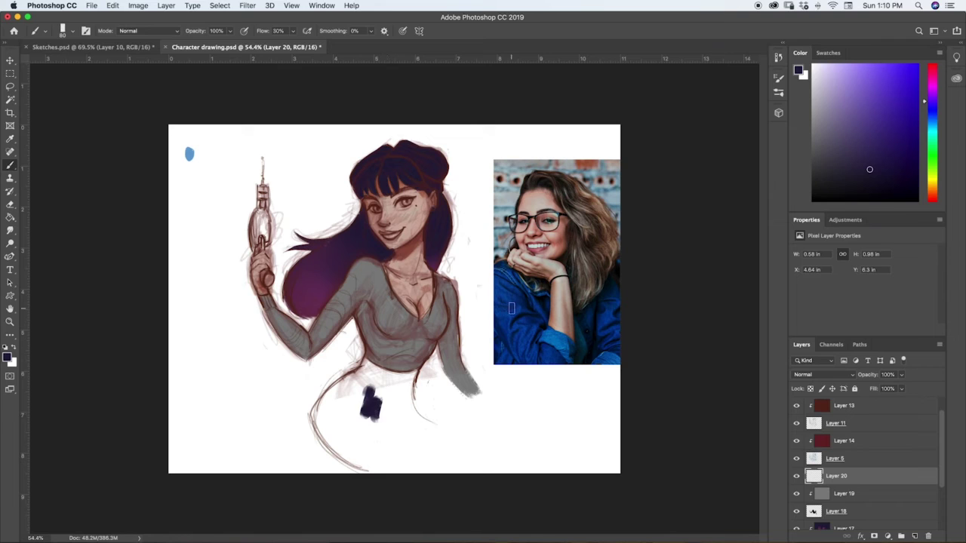
{"action": "key", "text": "ctrl+z"}
Compare the Watercolor brush with Texture paint brush 2, settle on Watercolor, and undo the test scribble below the waist.
{"action": "left_click", "coordinate": [780, 92]}
{"action": "left_click", "coordinate": [691, 275]}
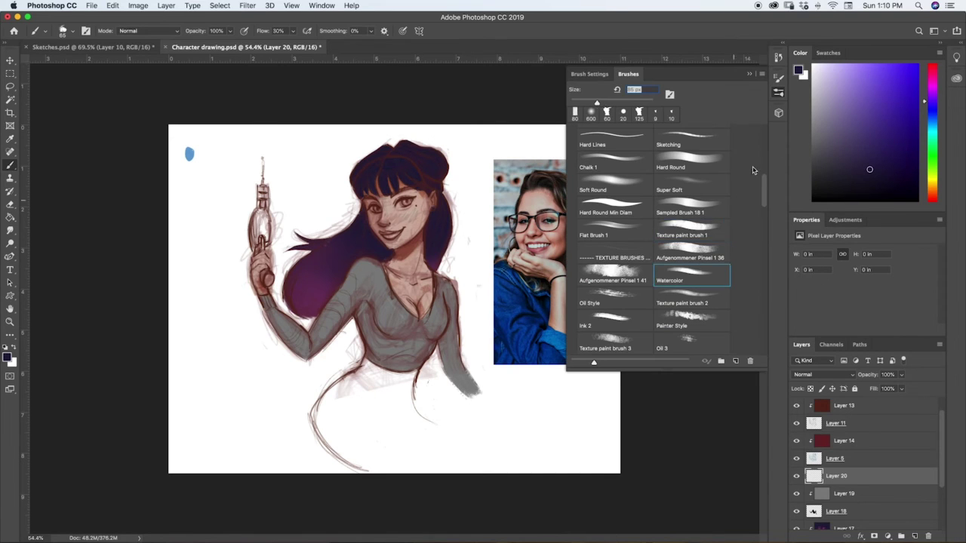
{"action": "left_click", "coordinate": [693, 300]}
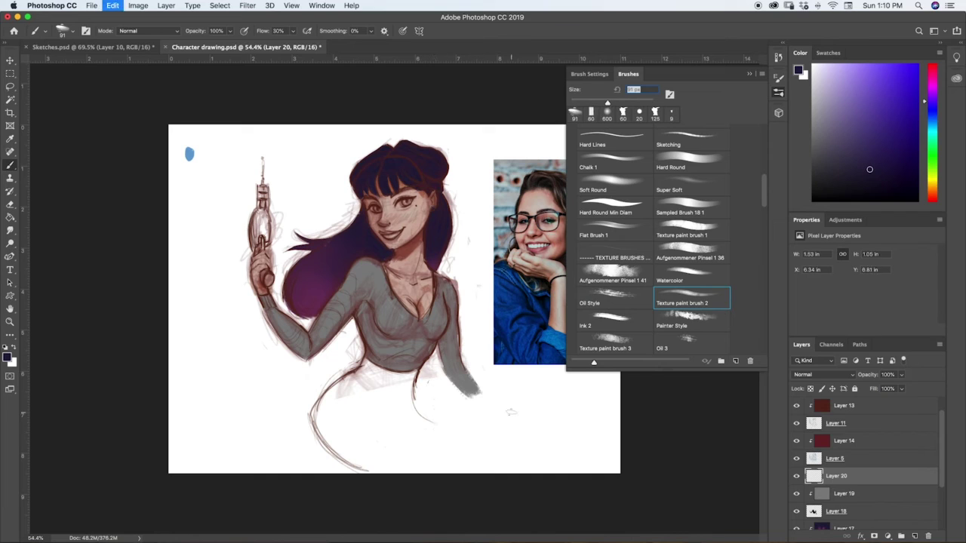
{"action": "key", "text": "comma"}
{"action": "left_click_drag", "start_coordinate": [392, 420], "coordinate": [419, 447]}
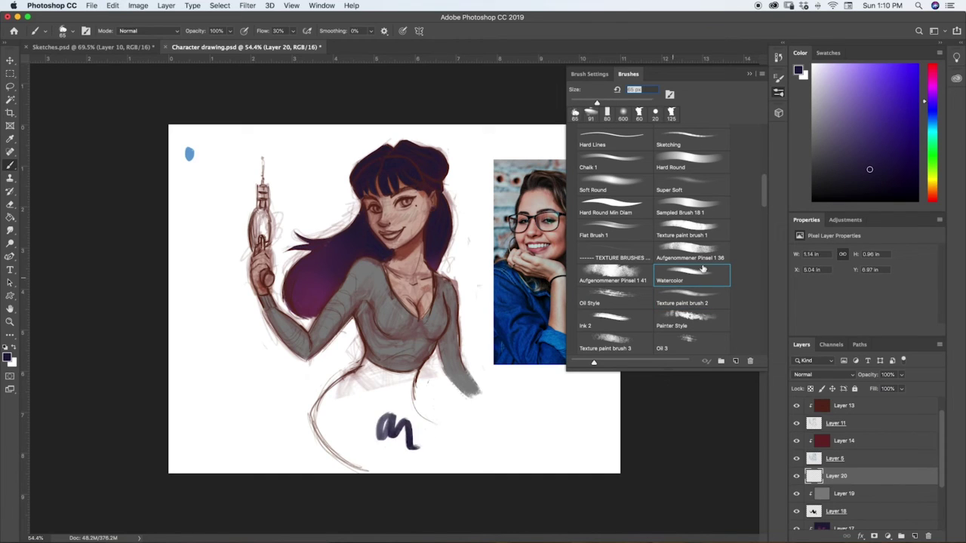
{"action": "left_click", "coordinate": [779, 92]}
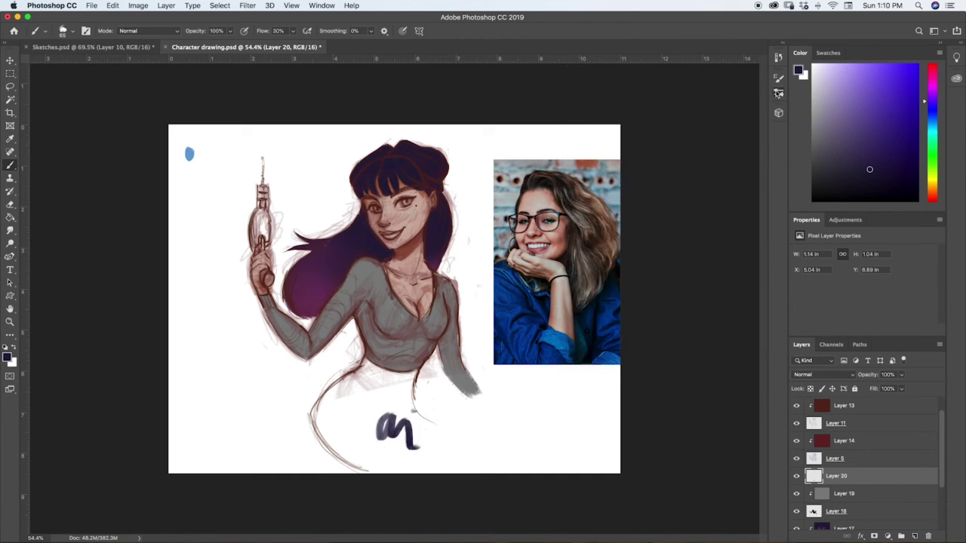
{"action": "key", "text": "super+z"}
Block in the upper skirt in dark navy, following the waist and hip lines of the sketch.
{"action": "mouse_move", "coordinate": [350, 401]}
{"action": "left_mouse_down"}
{"action": "mouse_move", "coordinate": [382, 403]}
{"action": "mouse_move", "coordinate": [382, 424]}
{"action": "mouse_move", "coordinate": [364, 431]}
{"action": "mouse_move", "coordinate": [382, 407]}
{"action": "mouse_move", "coordinate": [348, 427]}
{"action": "mouse_move", "coordinate": [375, 394]}
{"action": "mouse_move", "coordinate": [341, 413]}
{"action": "mouse_move", "coordinate": [360, 381]}
{"action": "mouse_move", "coordinate": [338, 416]}
{"action": "mouse_move", "coordinate": [335, 388]}
{"action": "left_mouse_up"}
{"action": "mouse_move", "coordinate": [356, 388]}
{"action": "left_mouse_down"}
{"action": "mouse_move", "coordinate": [323, 400]}
{"action": "mouse_move", "coordinate": [347, 381]}
{"action": "mouse_move", "coordinate": [313, 407]}
{"action": "mouse_move", "coordinate": [377, 363]}
{"action": "mouse_move", "coordinate": [418, 371]}
{"action": "mouse_move", "coordinate": [408, 407]}
{"action": "mouse_move", "coordinate": [411, 391]}
{"action": "mouse_move", "coordinate": [394, 400]}
{"action": "mouse_move", "coordinate": [362, 366]}
{"action": "mouse_move", "coordinate": [377, 409]}
{"action": "mouse_move", "coordinate": [400, 392]}
{"action": "mouse_move", "coordinate": [396, 408]}
{"action": "left_mouse_up"}
{"action": "left_click_drag", "start_coordinate": [324, 415], "coordinate": [317, 435]}
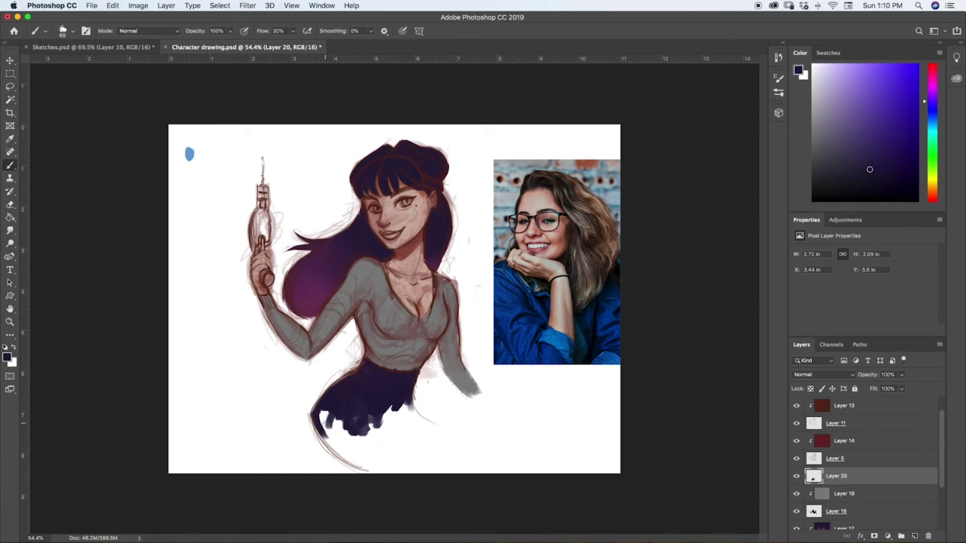
Enlarge the brush to 175 px and fill out the rest of the skirt with navy, leaving a rough lower edge.
{"action": "key", "text": "bracketright"}
{"action": "key", "text": "bracketright"}
{"action": "key", "text": "bracketright"}
{"action": "key", "text": "bracketright"}
{"action": "mouse_move", "coordinate": [326, 416]}
{"action": "left_mouse_down"}
{"action": "mouse_move", "coordinate": [362, 423]}
{"action": "mouse_move", "coordinate": [387, 391]}
{"action": "mouse_move", "coordinate": [381, 404]}
{"action": "mouse_move", "coordinate": [328, 426]}
{"action": "mouse_move", "coordinate": [357, 448]}
{"action": "mouse_move", "coordinate": [368, 406]}
{"action": "mouse_move", "coordinate": [351, 437]}
{"action": "mouse_move", "coordinate": [395, 401]}
{"action": "mouse_move", "coordinate": [387, 398]}
{"action": "mouse_move", "coordinate": [404, 427]}
{"action": "mouse_move", "coordinate": [400, 393]}
{"action": "mouse_move", "coordinate": [403, 433]}
{"action": "left_mouse_up"}
{"action": "mouse_move", "coordinate": [344, 411]}
{"action": "left_mouse_down"}
{"action": "mouse_move", "coordinate": [379, 461]}
{"action": "mouse_move", "coordinate": [337, 409]}
{"action": "mouse_move", "coordinate": [380, 455]}
{"action": "mouse_move", "coordinate": [329, 425]}
{"action": "mouse_move", "coordinate": [346, 438]}
{"action": "mouse_move", "coordinate": [406, 379]}
{"action": "left_mouse_up"}
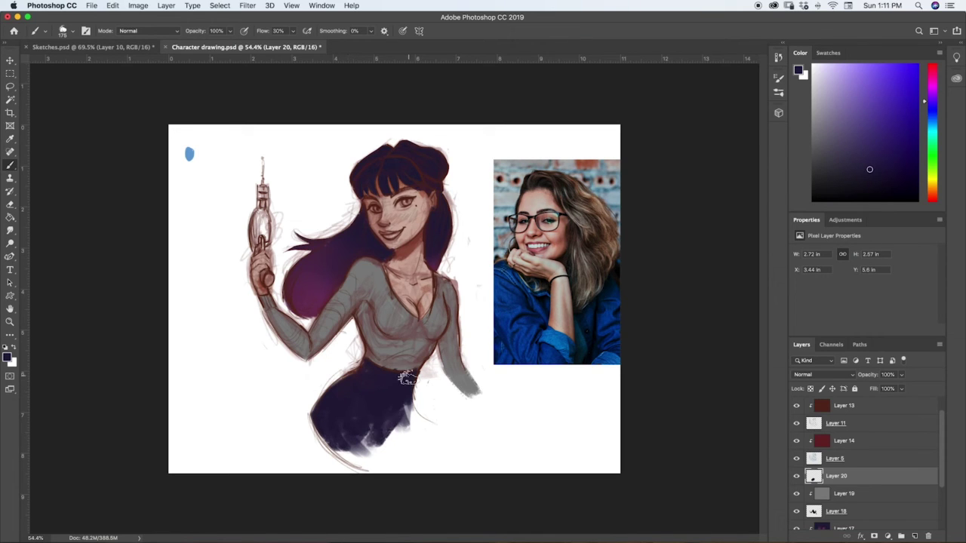
{"action": "mouse_move", "coordinate": [403, 422]}
{"action": "left_mouse_down"}
{"action": "mouse_move", "coordinate": [407, 391]}
{"action": "mouse_move", "coordinate": [386, 413]}
{"action": "mouse_move", "coordinate": [338, 424]}
{"action": "mouse_move", "coordinate": [376, 462]}
{"action": "left_mouse_up"}
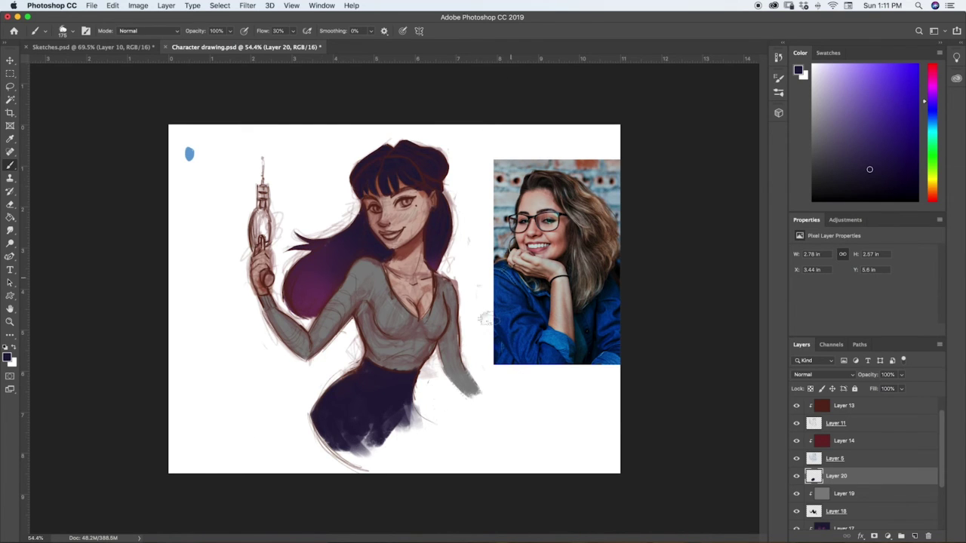
Select the skin base layer, Layer 15, and sample a light grey tone from the reference photo's forehead.
{"action": "key", "text": "z"}
{"action": "left_click_drag", "start_coordinate": [472, 340], "coordinate": [446, 366]}
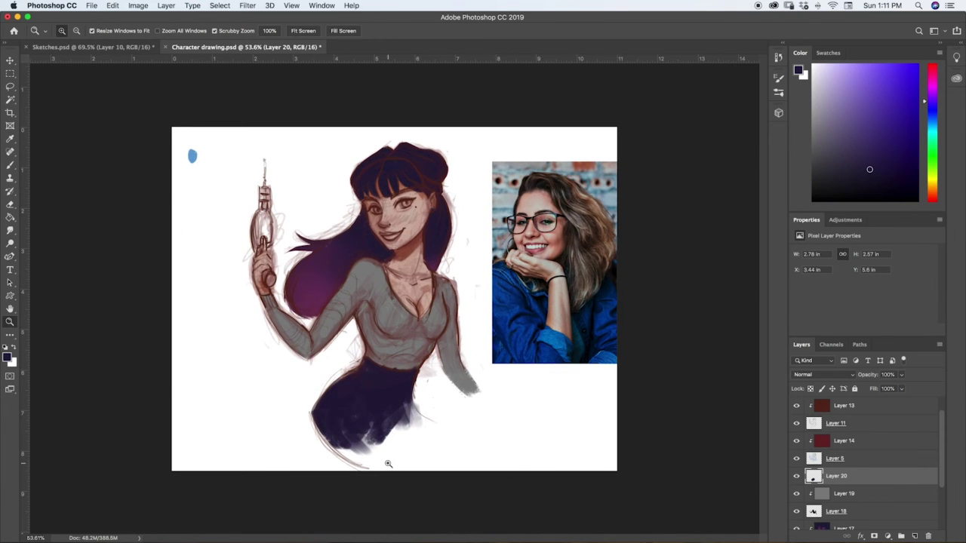
{"action": "left_click_drag", "start_coordinate": [943, 469], "coordinate": [943, 487]}
{"action": "left_click", "coordinate": [826, 529]}
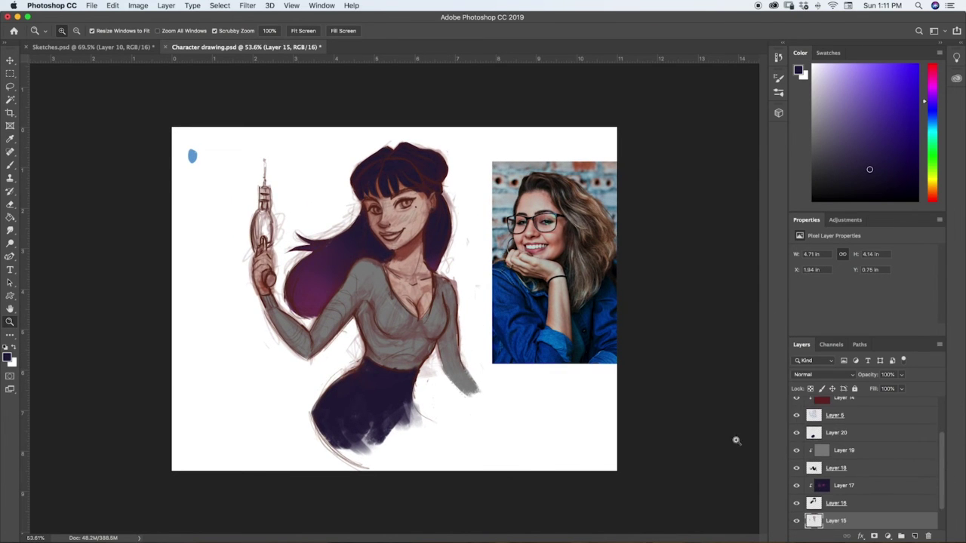
{"action": "key", "text": "i"}
{"action": "left_click", "coordinate": [537, 206]}
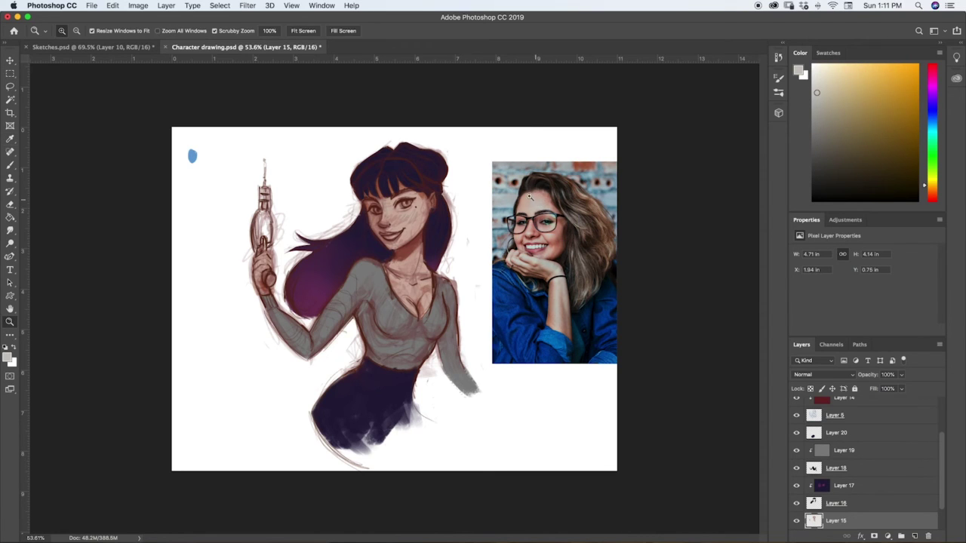
Dab light tones onto the cheek and jaw with a smaller brush, then sample pink and reddish-brown skin tones from the face.
{"action": "key", "text": "b"}
{"action": "key", "text": "bracketleft"}
{"action": "key", "text": "bracketleft"}
{"action": "key", "text": "bracketleft"}
{"action": "key", "text": "bracketleft"}
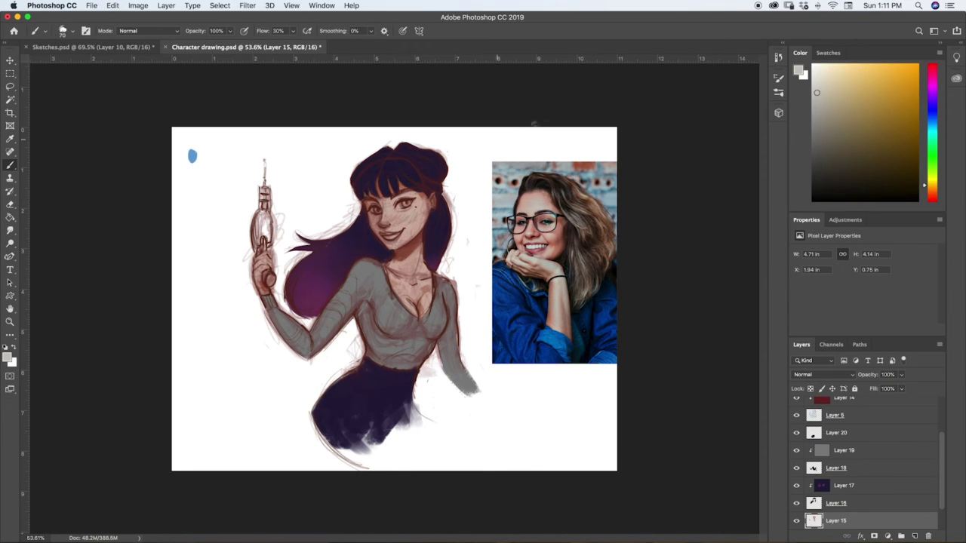
{"action": "left_click_drag", "start_coordinate": [409, 214], "coordinate": [420, 210]}
{"action": "left_click_drag", "start_coordinate": [404, 236], "coordinate": [414, 236]}
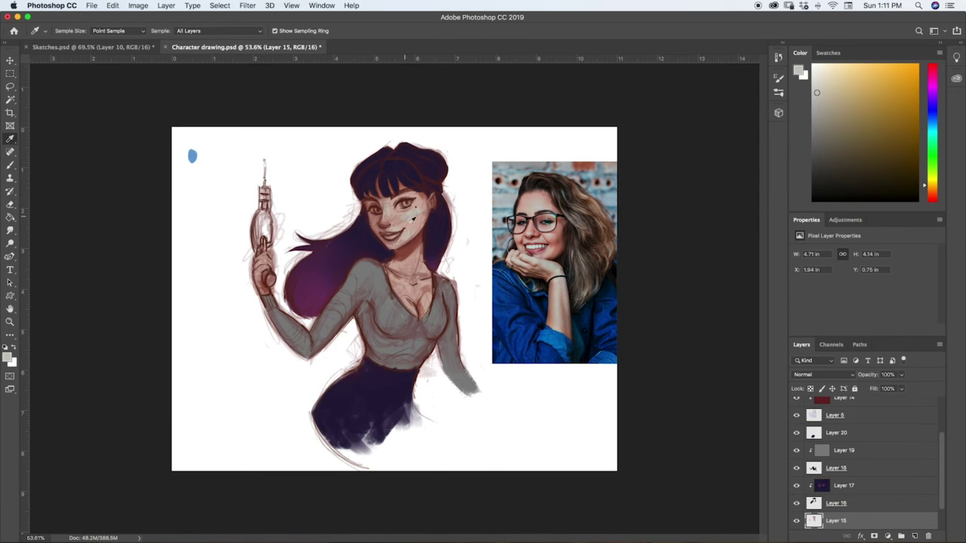
{"action": "left_click", "coordinate": [415, 205], "text": "alt"}
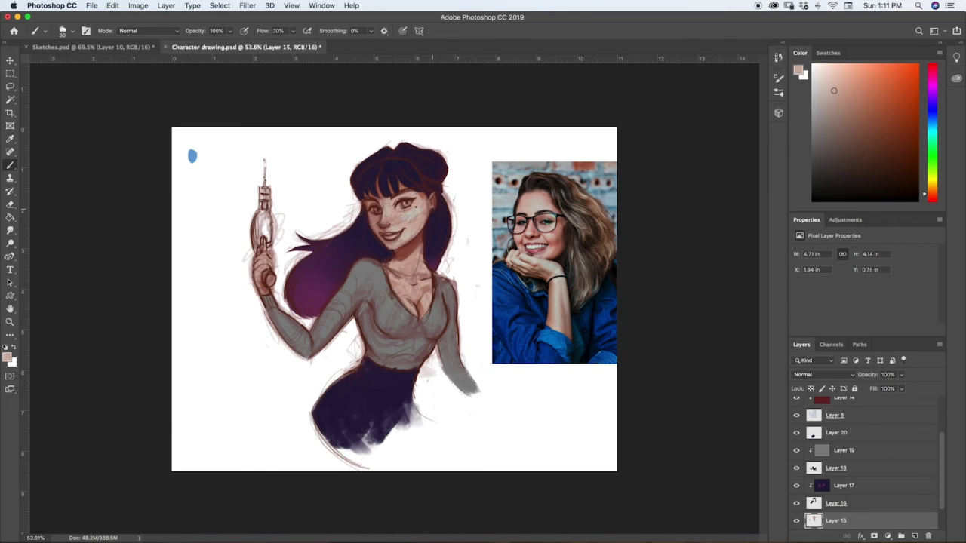
{"action": "left_click", "coordinate": [436, 194], "text": "alt"}
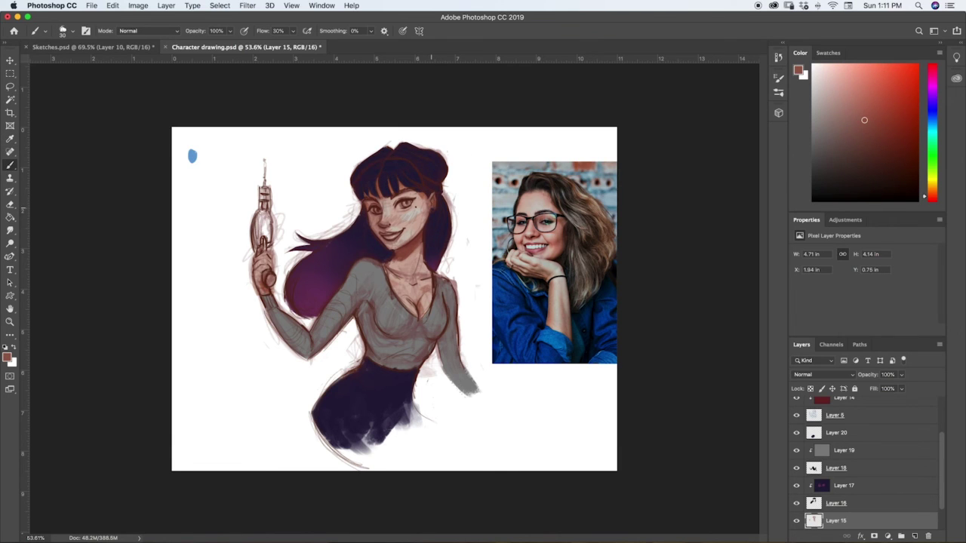
Select the hair's base shape layer, Layer 16, and switch to the Eraser.
{"action": "left_click", "coordinate": [849, 487]}
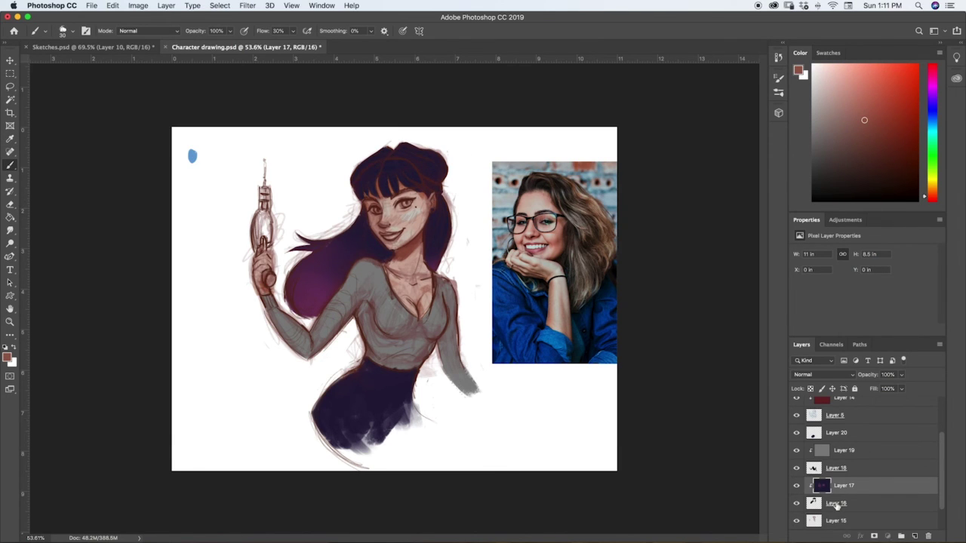
{"action": "left_click", "coordinate": [836, 504]}
{"action": "key", "text": "e"}
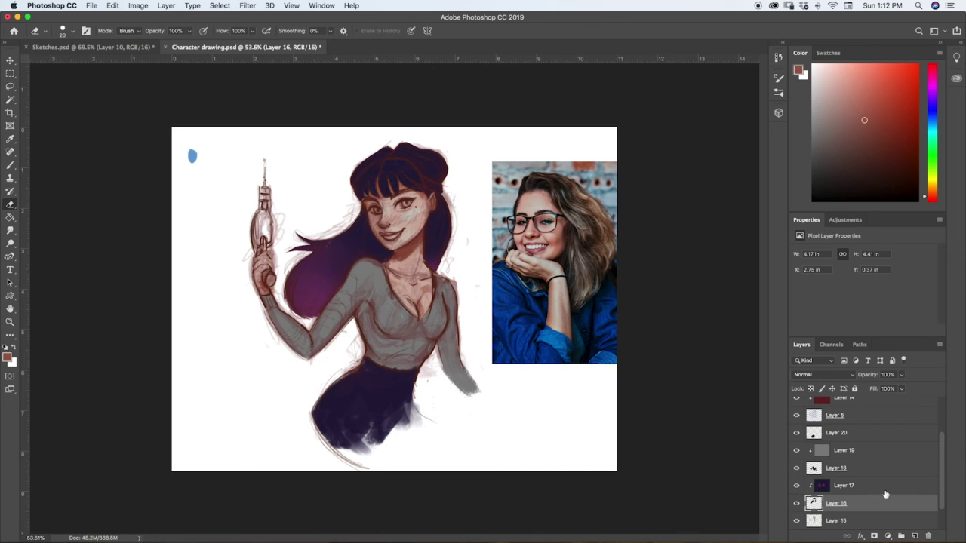
Select the skirt's base layer, Layer 20, and briefly toggle its visibility to identify its contents.
{"action": "left_click", "coordinate": [851, 467]}
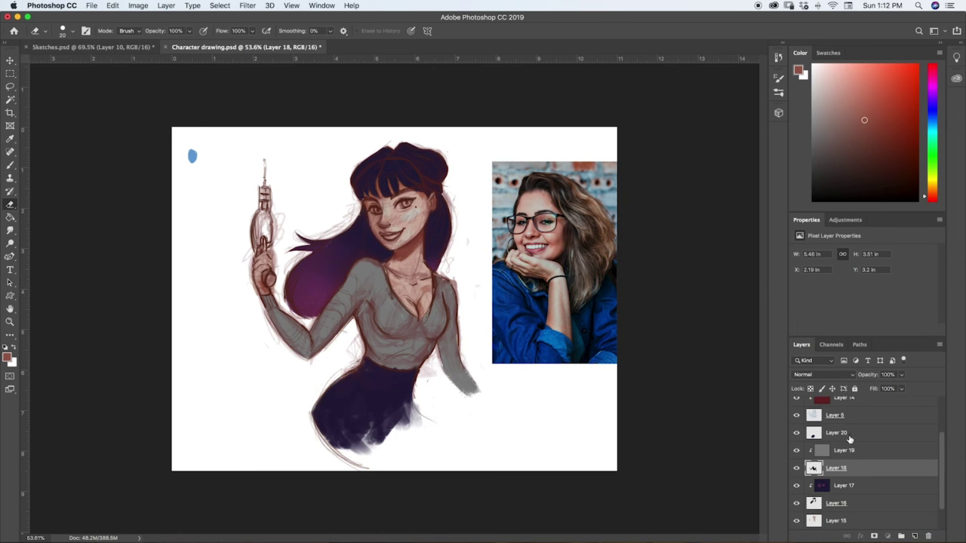
{"action": "left_click", "coordinate": [845, 433]}
{"action": "left_click", "coordinate": [796, 432]}
{"action": "left_click", "coordinate": [796, 433]}
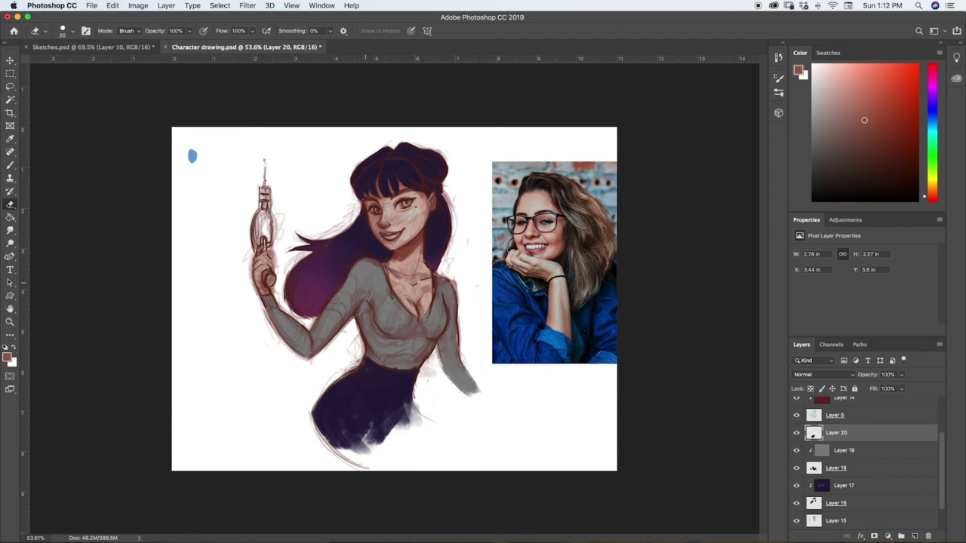
Sample the grey of the character's top and shift it to a slightly bluish grey.
{"action": "key", "text": "i"}
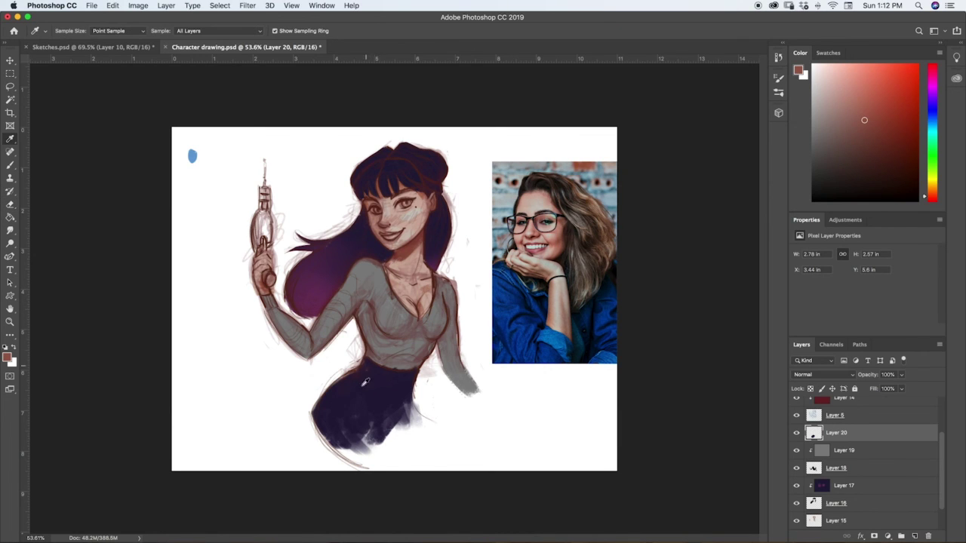
{"action": "left_click", "coordinate": [365, 267]}
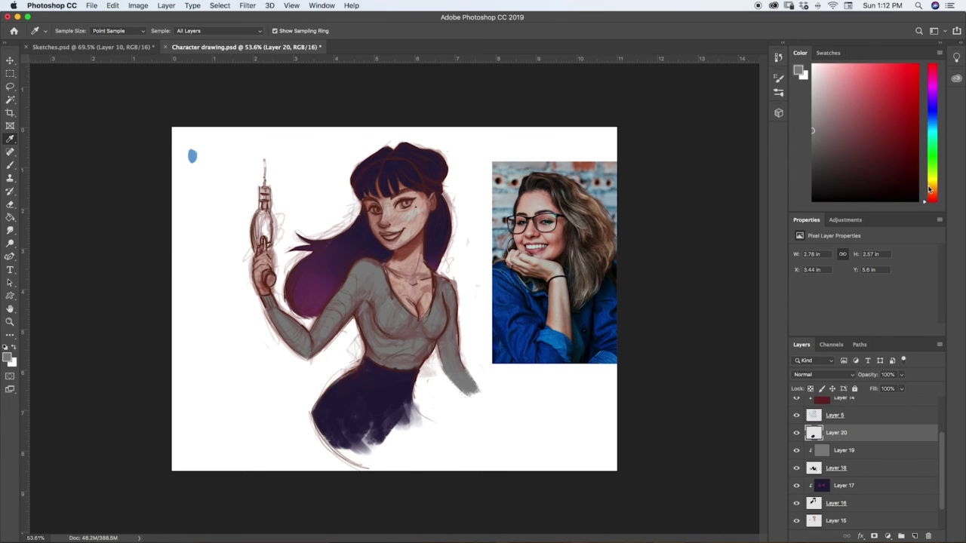
{"action": "left_click_drag", "start_coordinate": [931, 194], "coordinate": [936, 120]}
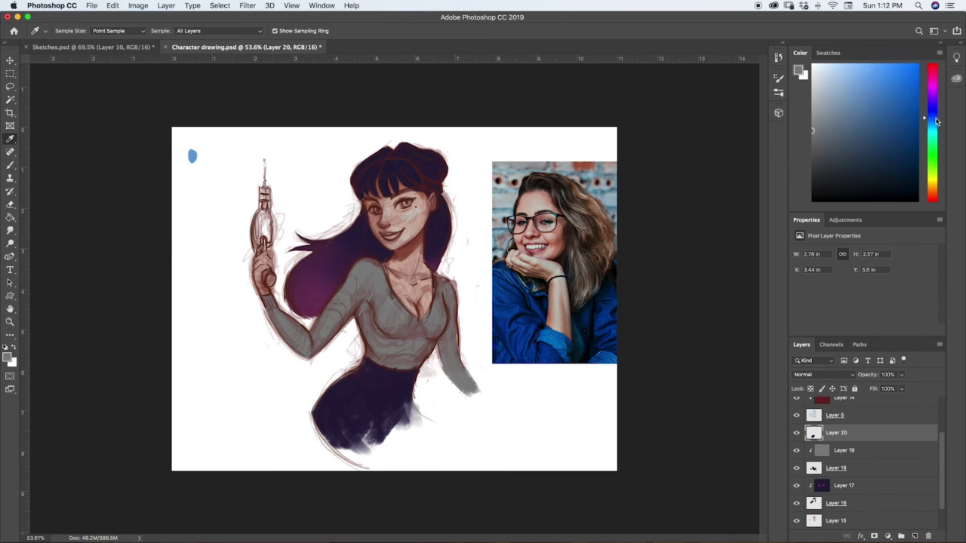
{"action": "left_click", "coordinate": [823, 130]}
Brush the bluish grey over the body and barrel of the ray gun with the 30 px brush on Layer 20.
{"action": "key", "text": "b"}
{"action": "mouse_move", "coordinate": [262, 219]}
{"action": "left_mouse_down"}
{"action": "mouse_move", "coordinate": [265, 248]}
{"action": "mouse_move", "coordinate": [258, 225]}
{"action": "mouse_move", "coordinate": [255, 246]}
{"action": "mouse_move", "coordinate": [267, 216]}
{"action": "mouse_move", "coordinate": [264, 129]}
{"action": "left_mouse_up"}
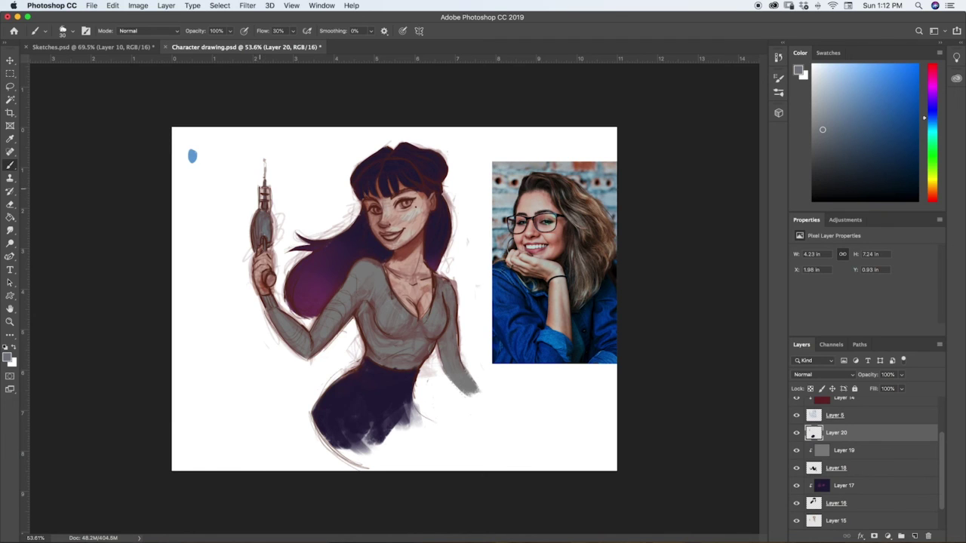
{"action": "left_click_drag", "start_coordinate": [270, 190], "coordinate": [270, 211]}
Examine the overall colour blocking and silhouette of the character at several reduced view sizes.
{"action": "key", "text": "z"}
{"action": "scroll", "coordinate": [455, 388], "scroll_direction": "down", "scroll_amount": 4}
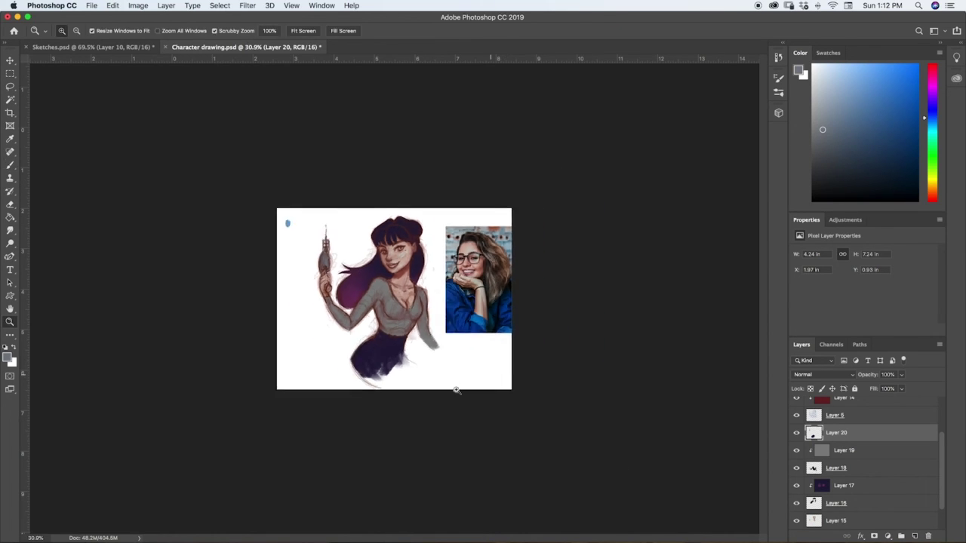
{"action": "scroll", "coordinate": [475, 379], "scroll_direction": "up", "scroll_amount": 3}
{"action": "scroll", "coordinate": [463, 395], "scroll_direction": "down", "scroll_amount": 3}
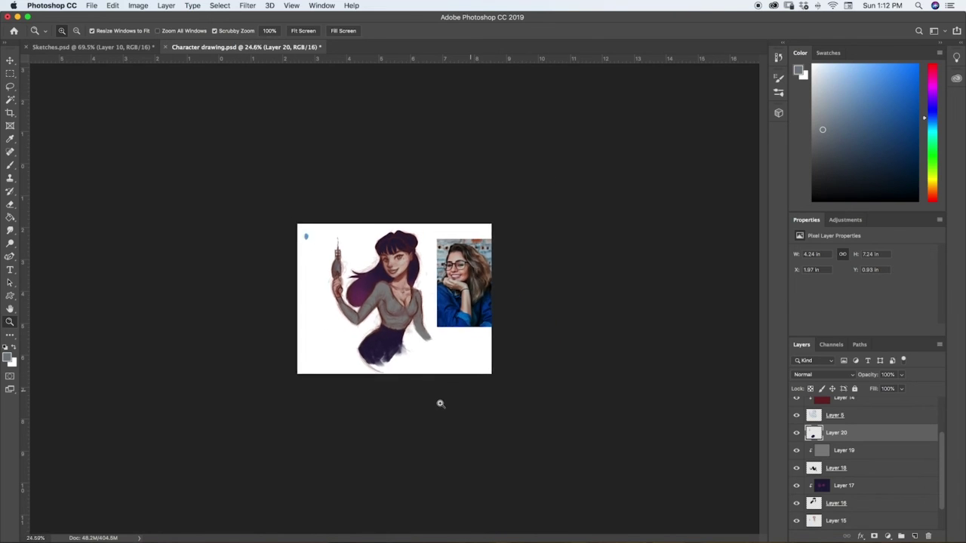
{"action": "scroll", "coordinate": [425, 283], "scroll_direction": "down", "scroll_amount": 2}
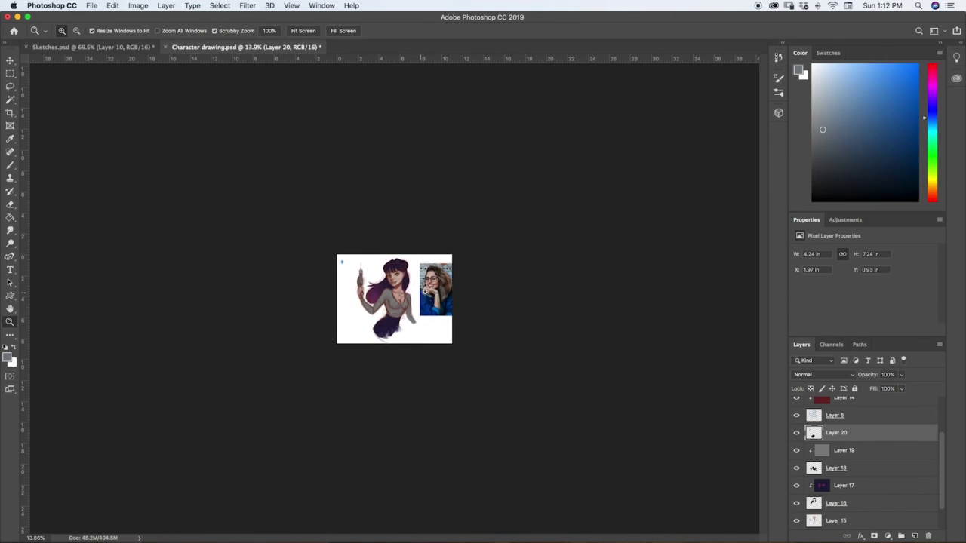
{"action": "scroll", "coordinate": [445, 287], "scroll_direction": "up", "scroll_amount": 4}
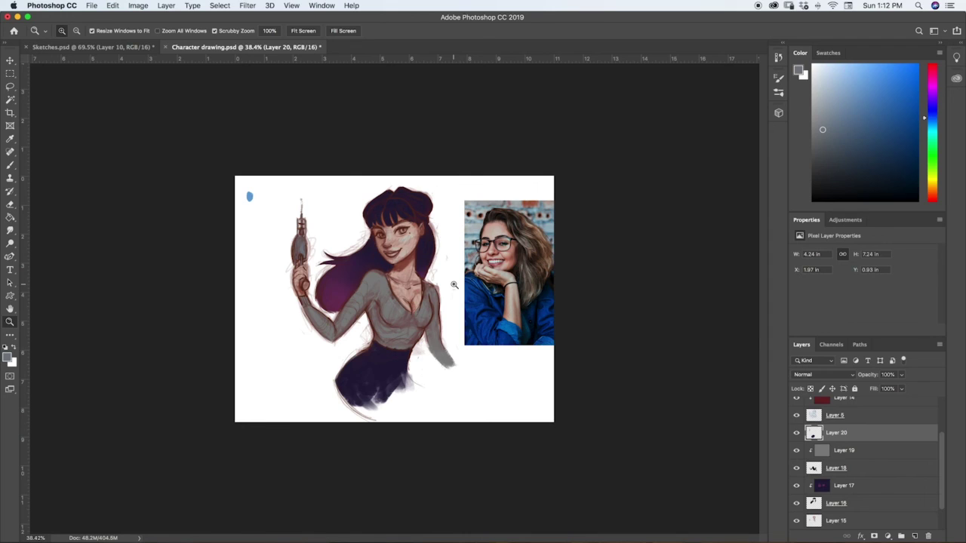